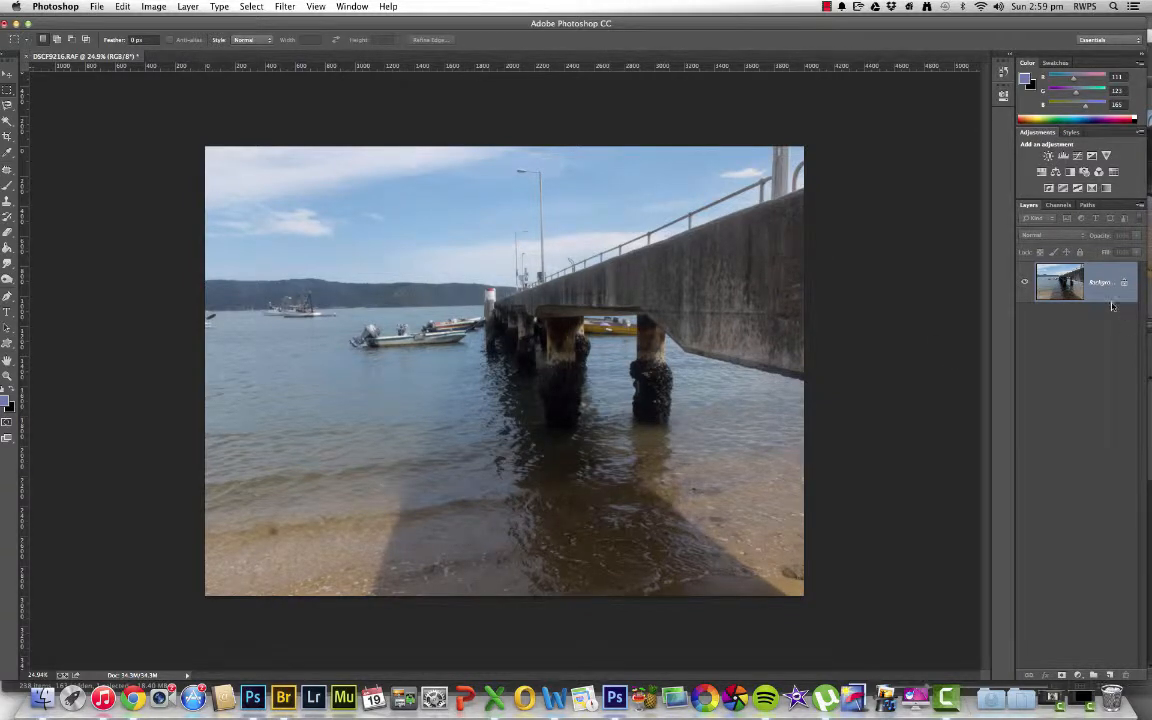
Duplicate the Background layer and place a horizontal guide along the distant waterline at the horizon.
right_click(1104, 295)
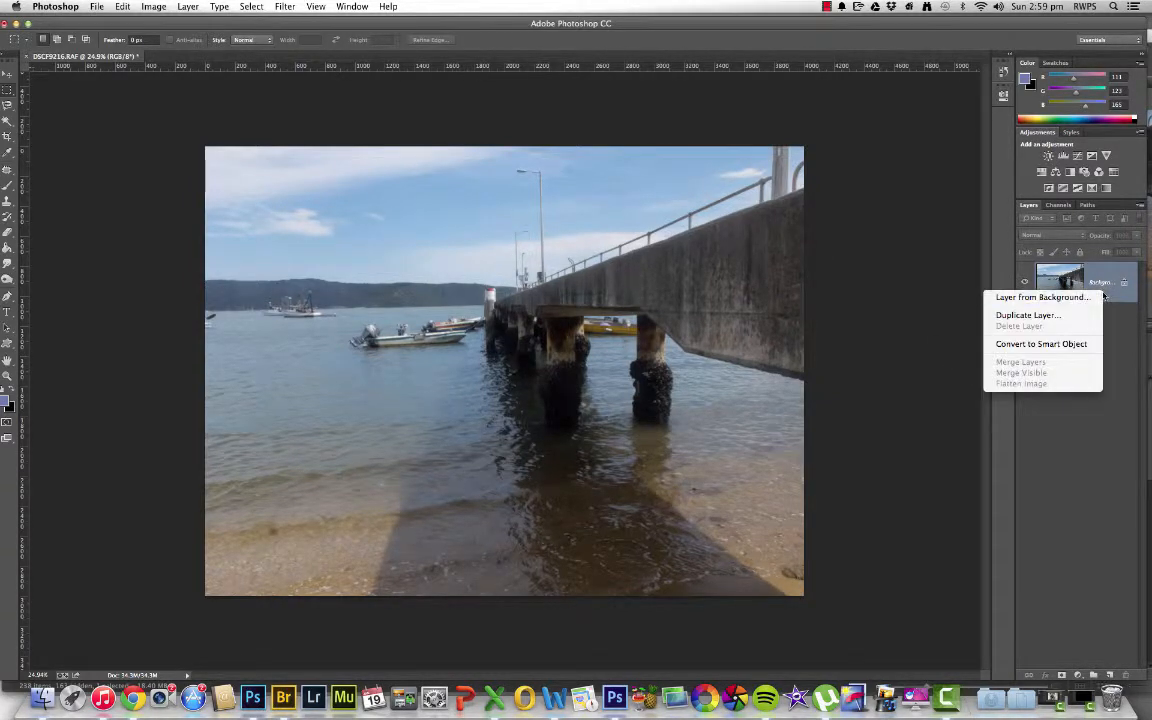
left_click(1057, 318)
key("Return")
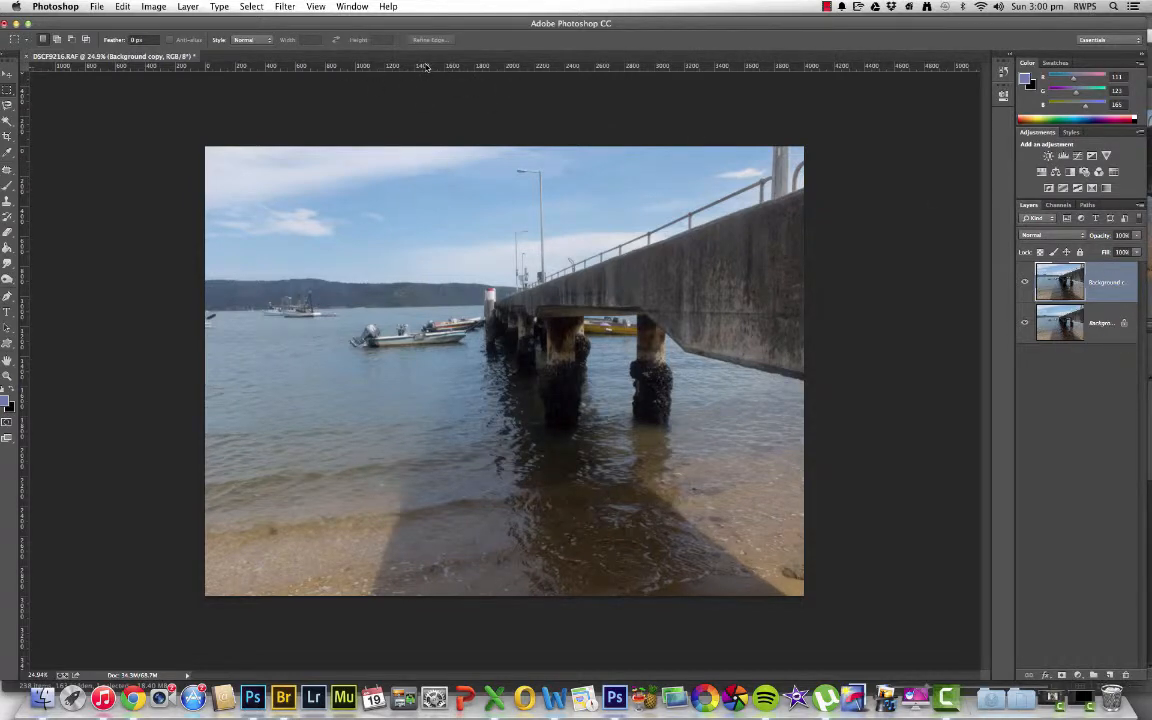
left_click_drag(425, 66, 484, 304)
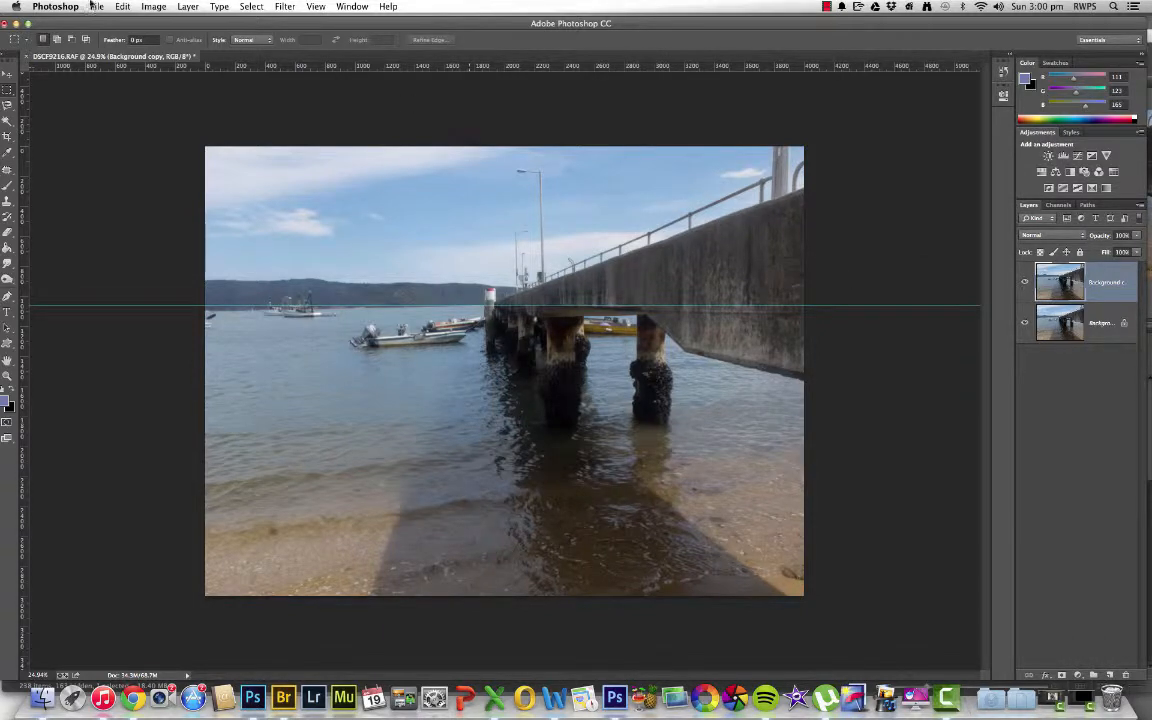
Use Free Transform to rotate the duplicate layer 1.2 degrees clockwise, levelling the horizon with the guide, and clear the guides.
left_click(155, 7)
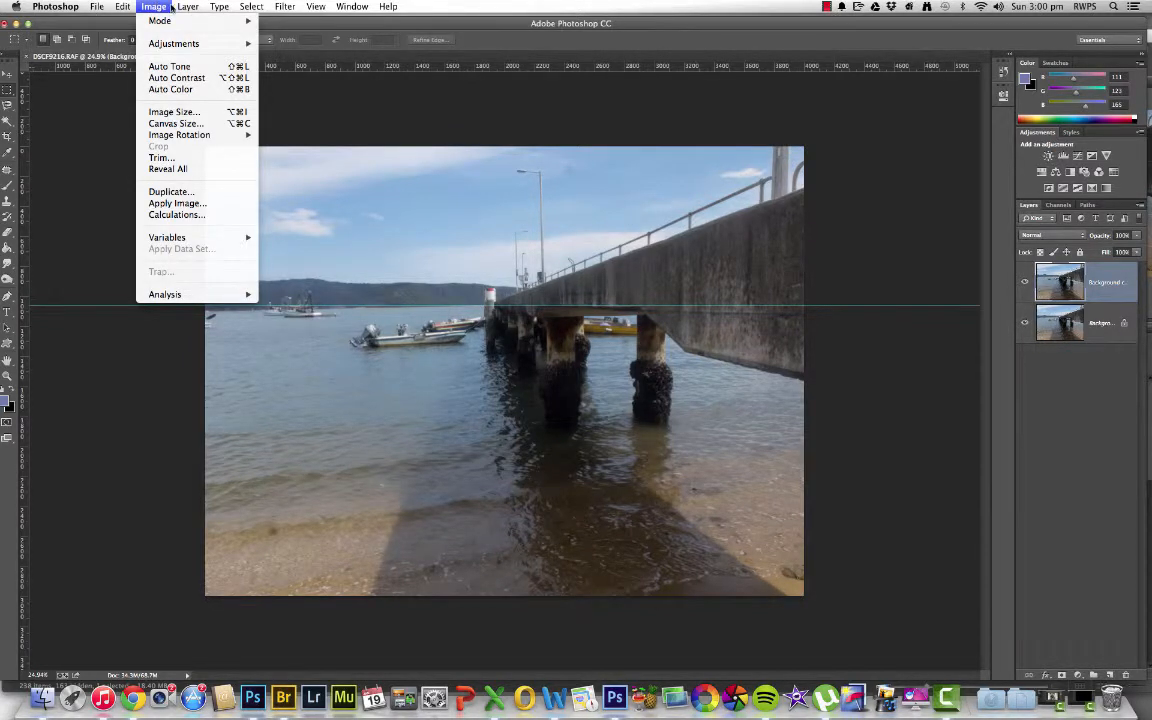
mouse_move(190, 7)
mouse_move(122, 7)
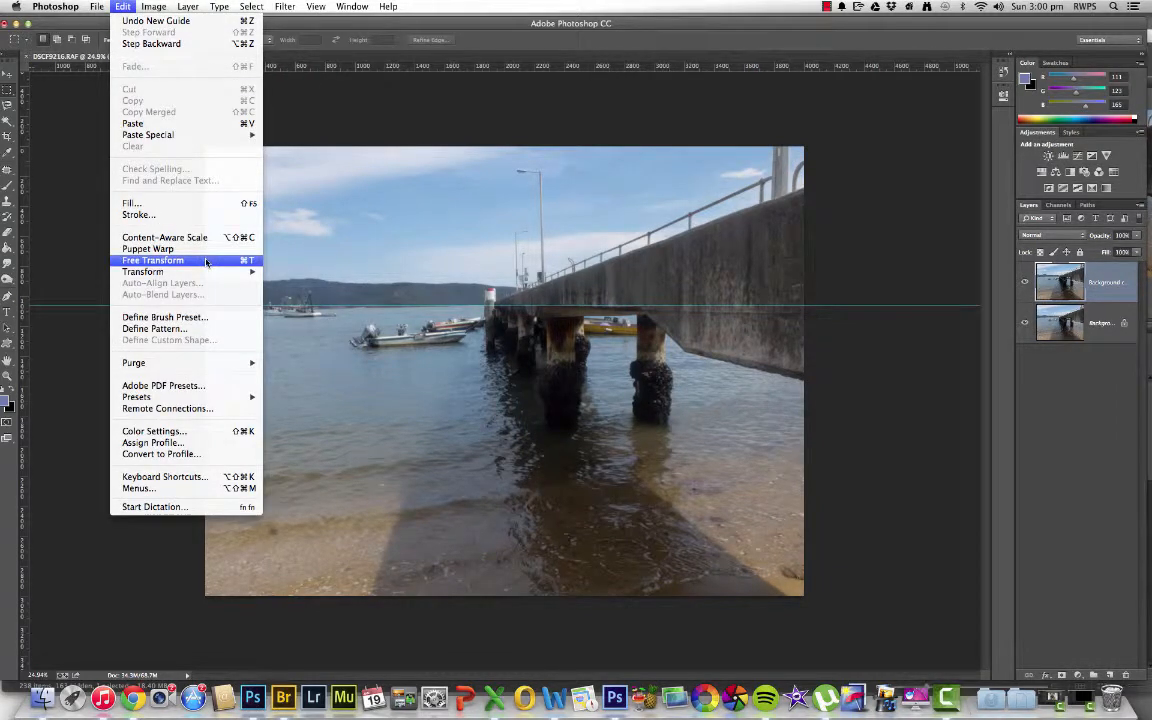
left_click(355, 103)
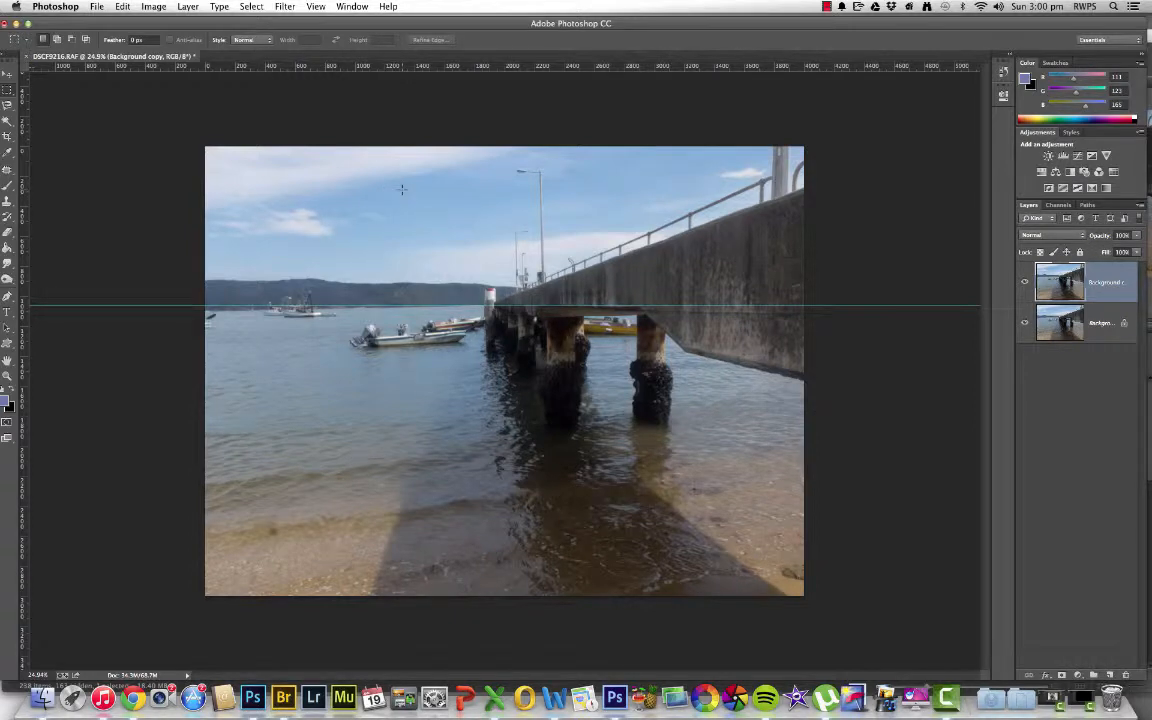
key("super+t")
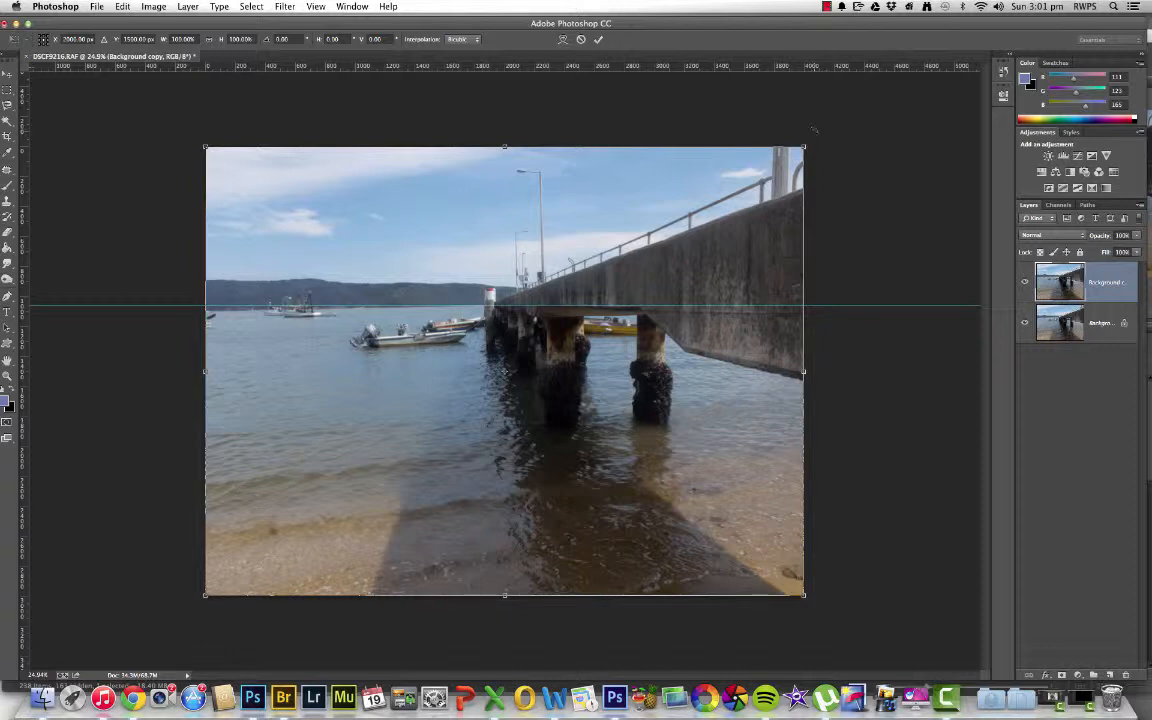
left_click_drag(812, 128, 818, 135)
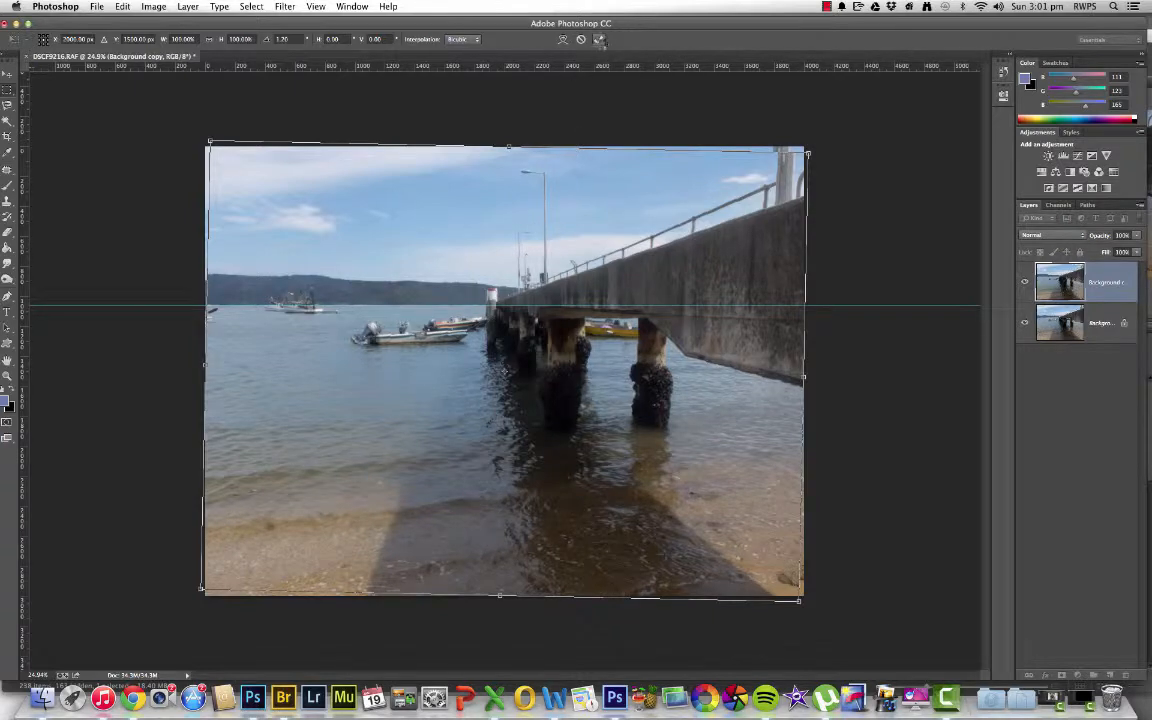
left_click(599, 39)
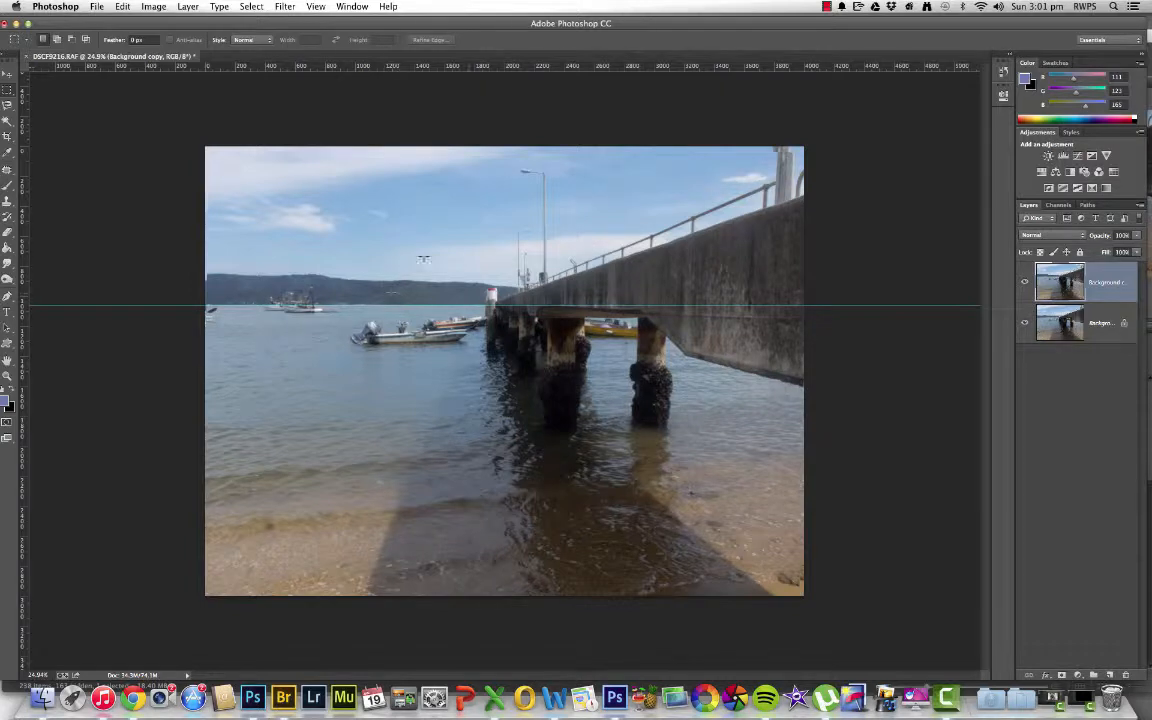
left_click(316, 7)
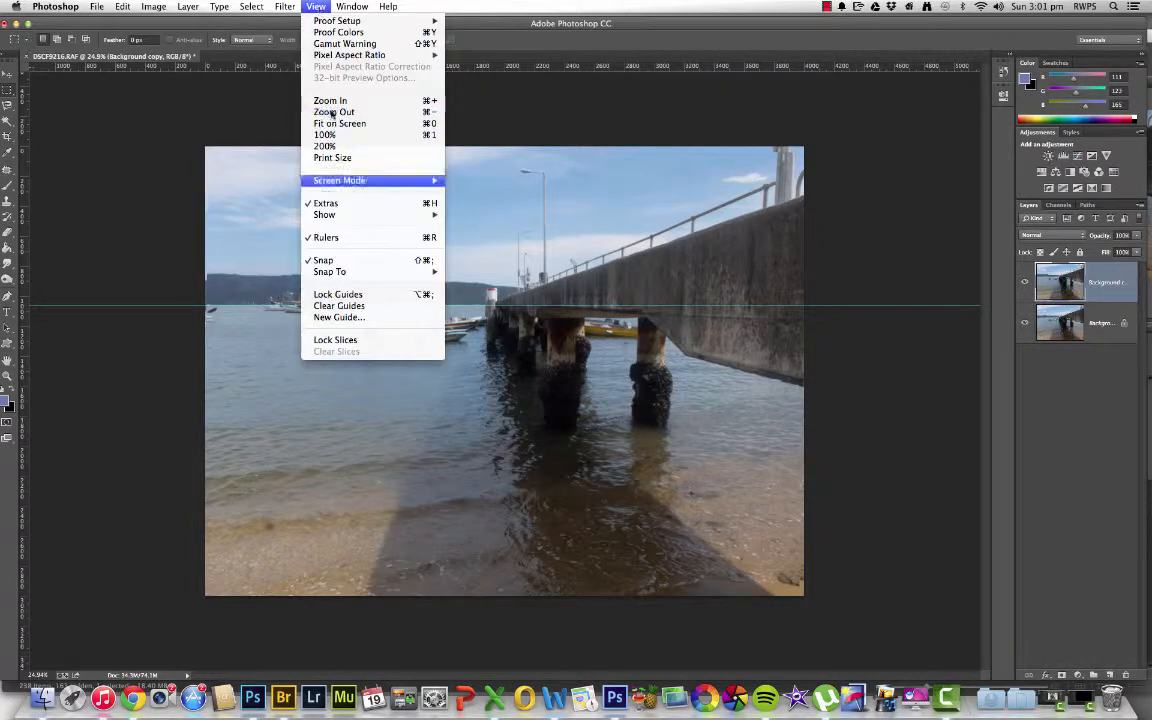
left_click(375, 306)
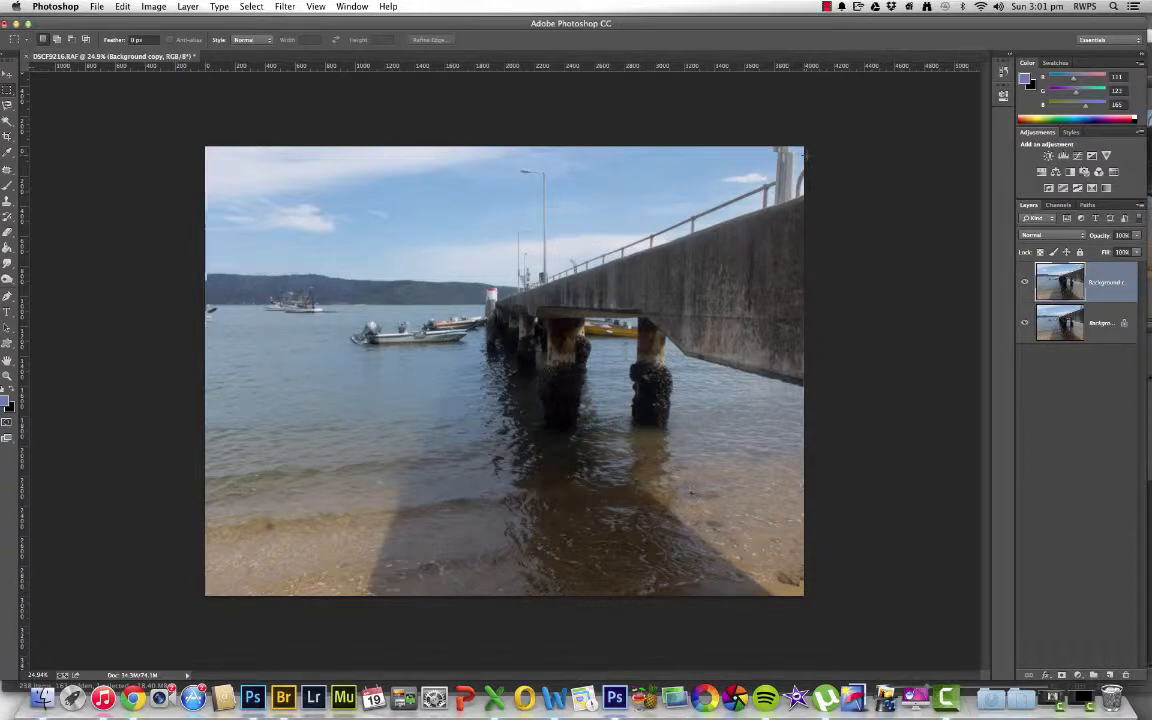
Try a Content-Aware fill on a rectangular selection around the broken post top in the photo's upper-right corner, then undo it.
scroll(812, 149, "up", 3)
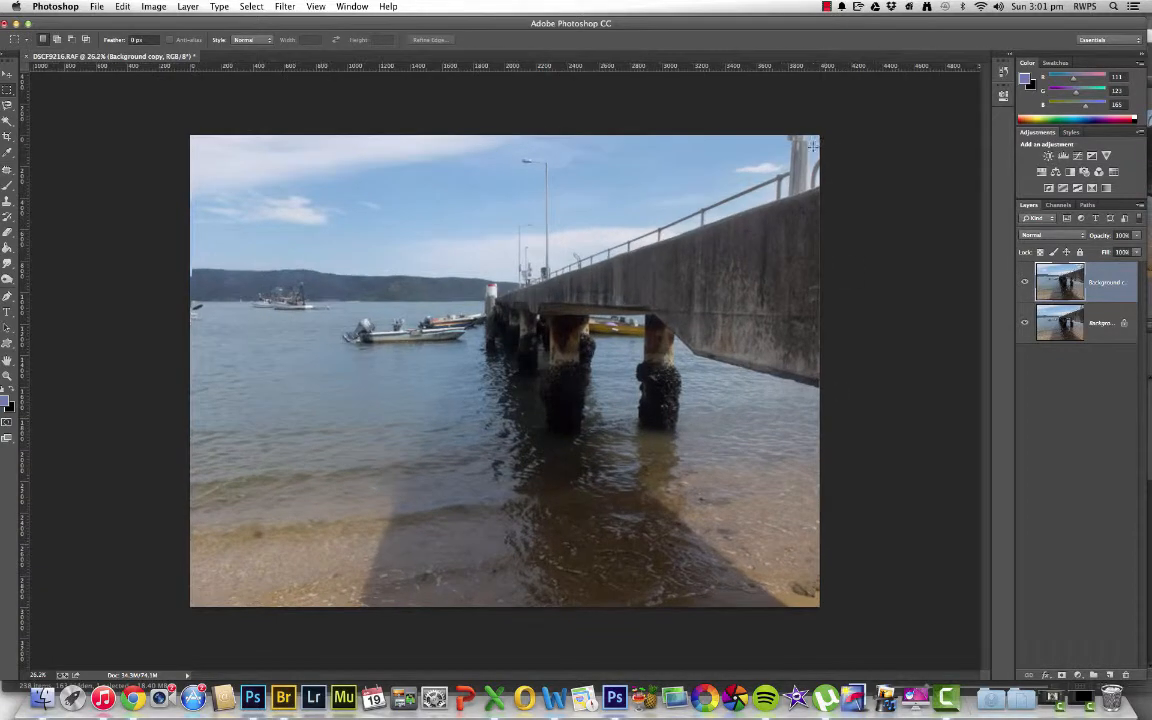
scroll(805, 183, "up", 3)
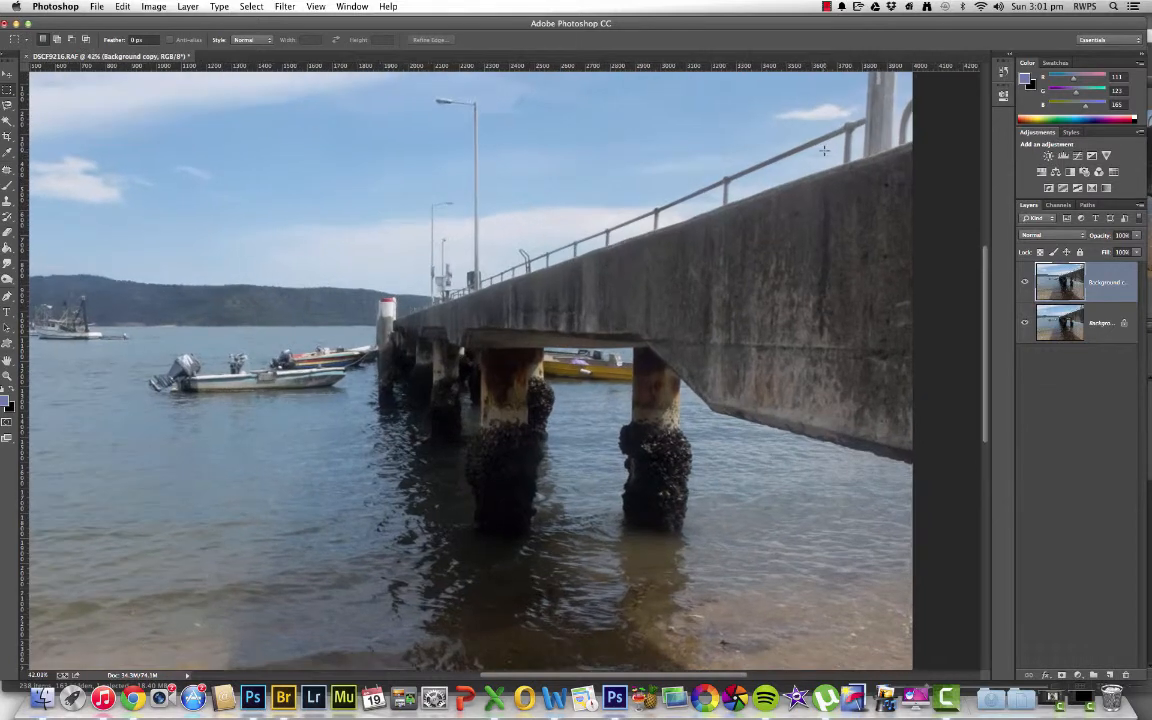
left_click_drag(737, 159, 550, 285)
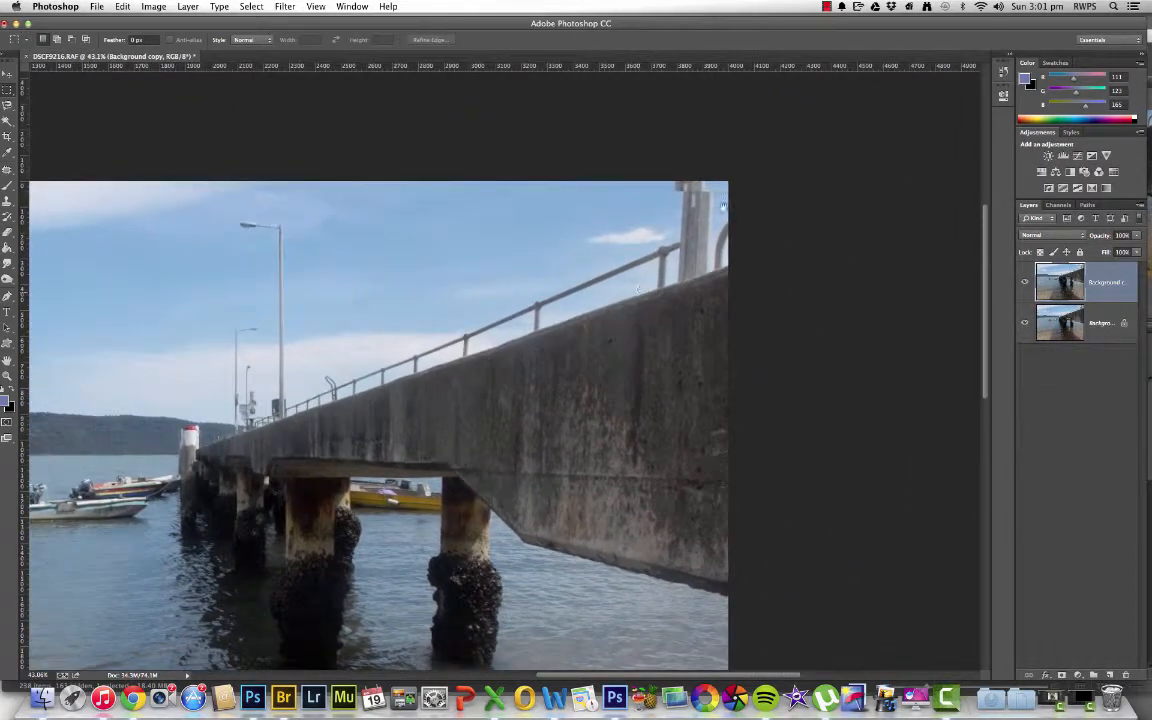
scroll(723, 208, "up", 1)
scroll(723, 208, "up", 5)
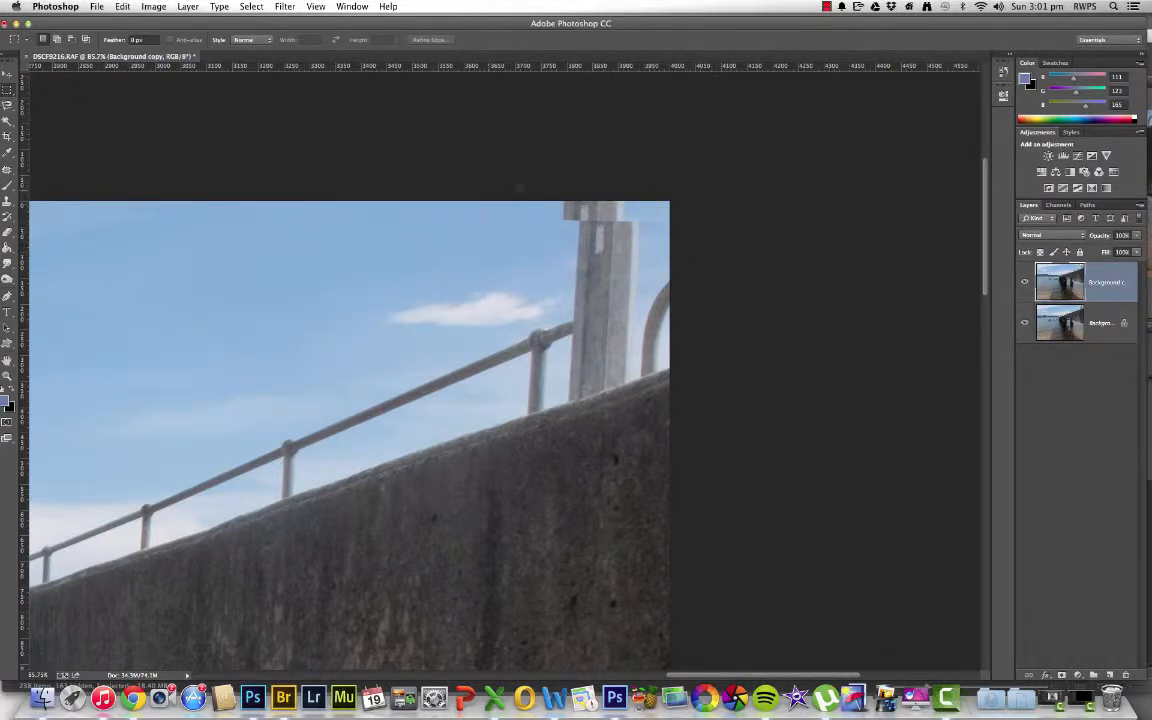
left_click_drag(519, 187, 558, 242)
left_click_drag(674, 250, 674, 253)
right_click(605, 229)
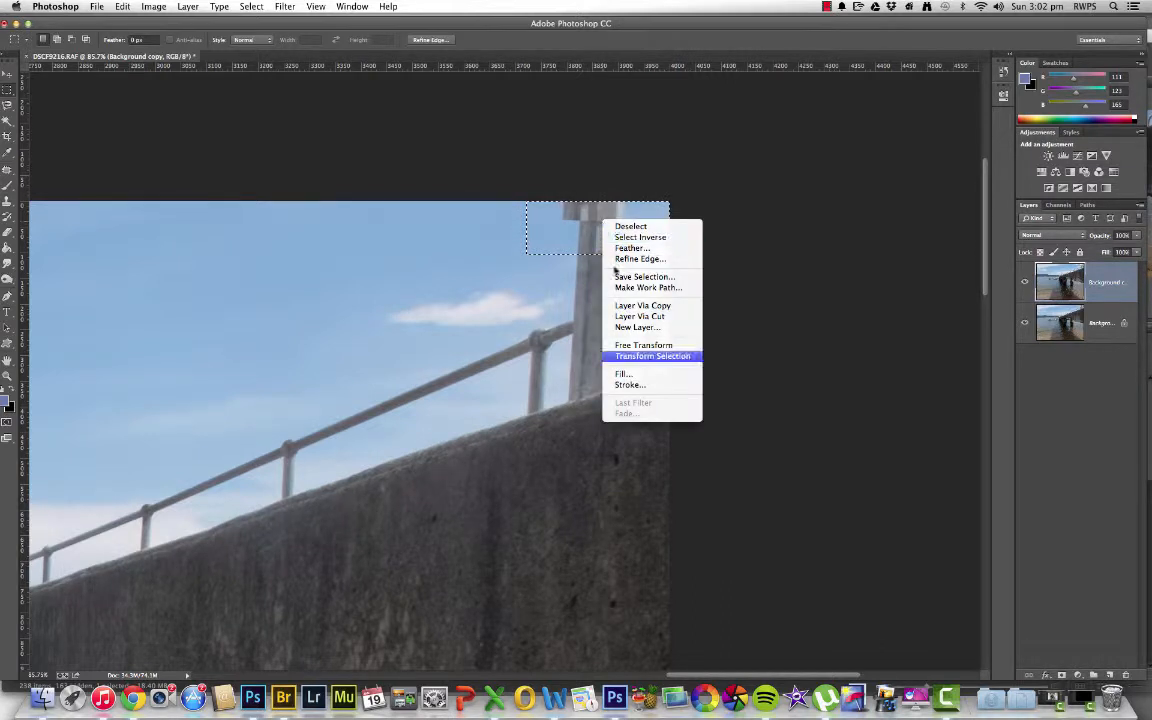
left_click(640, 376)
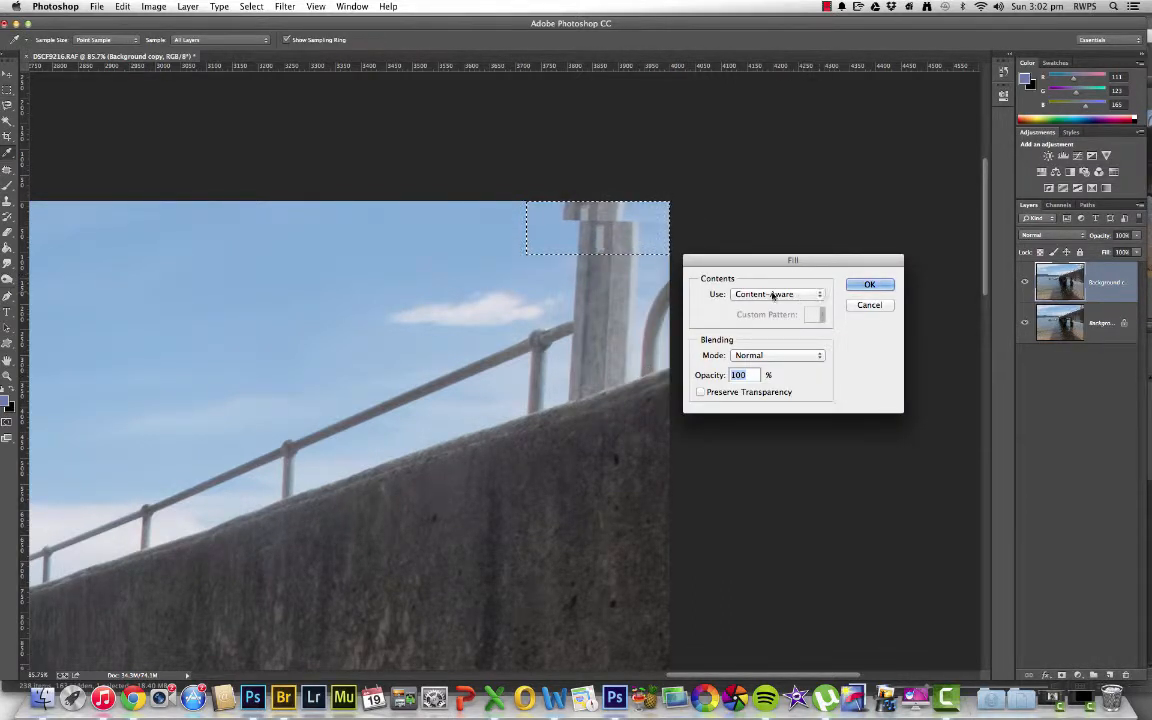
left_click(818, 295)
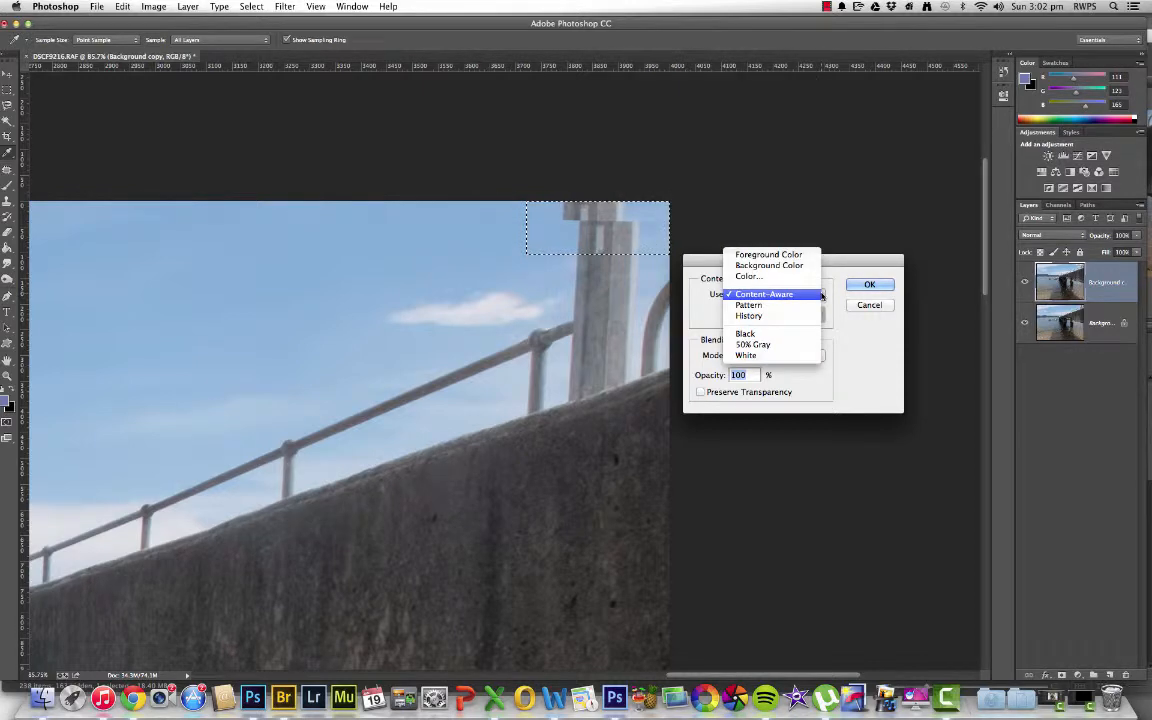
left_click(801, 295)
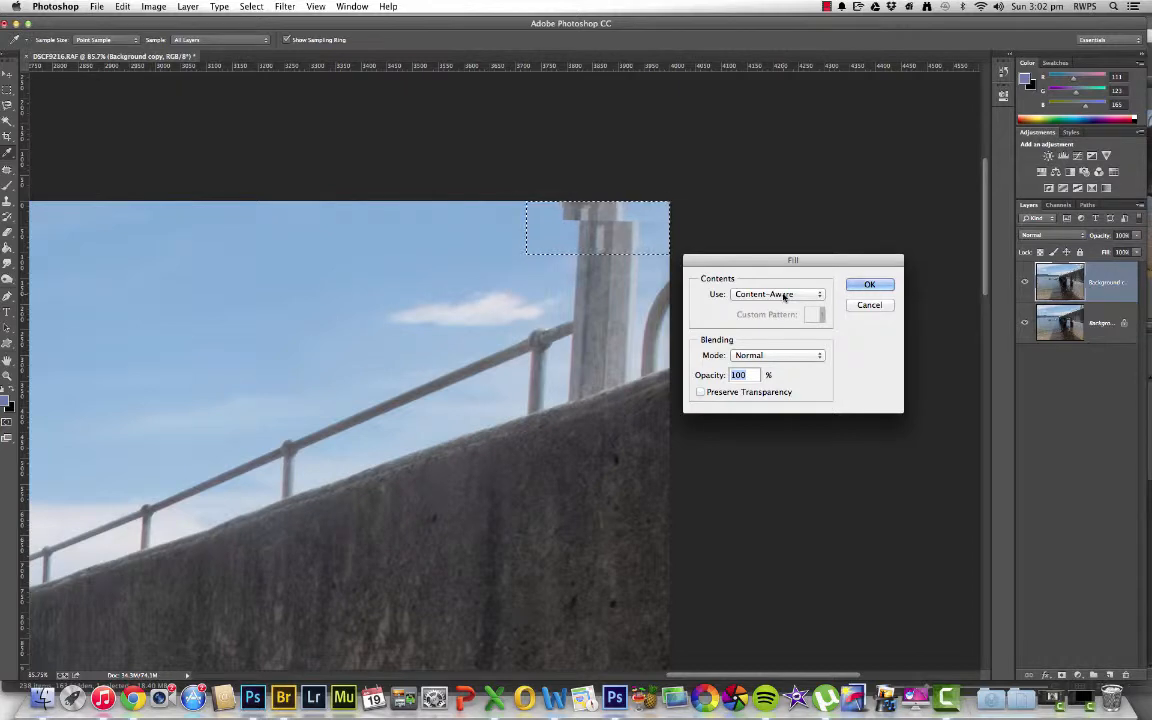
left_click(870, 286)
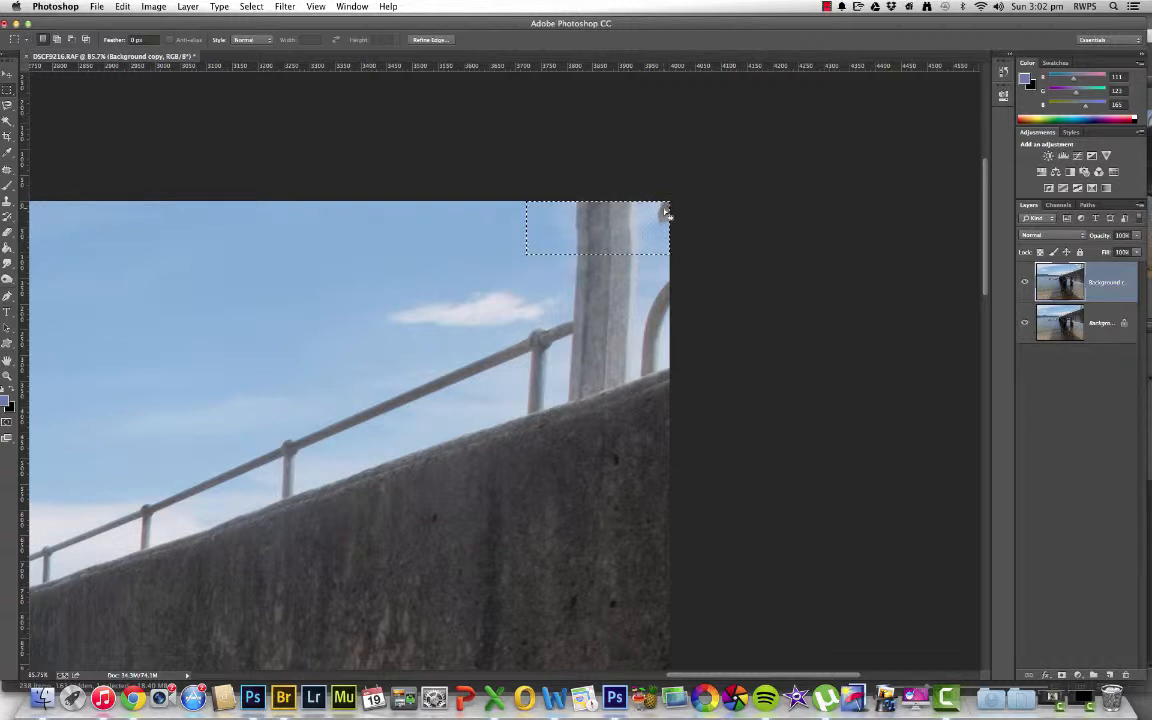
key("alt+super+z")
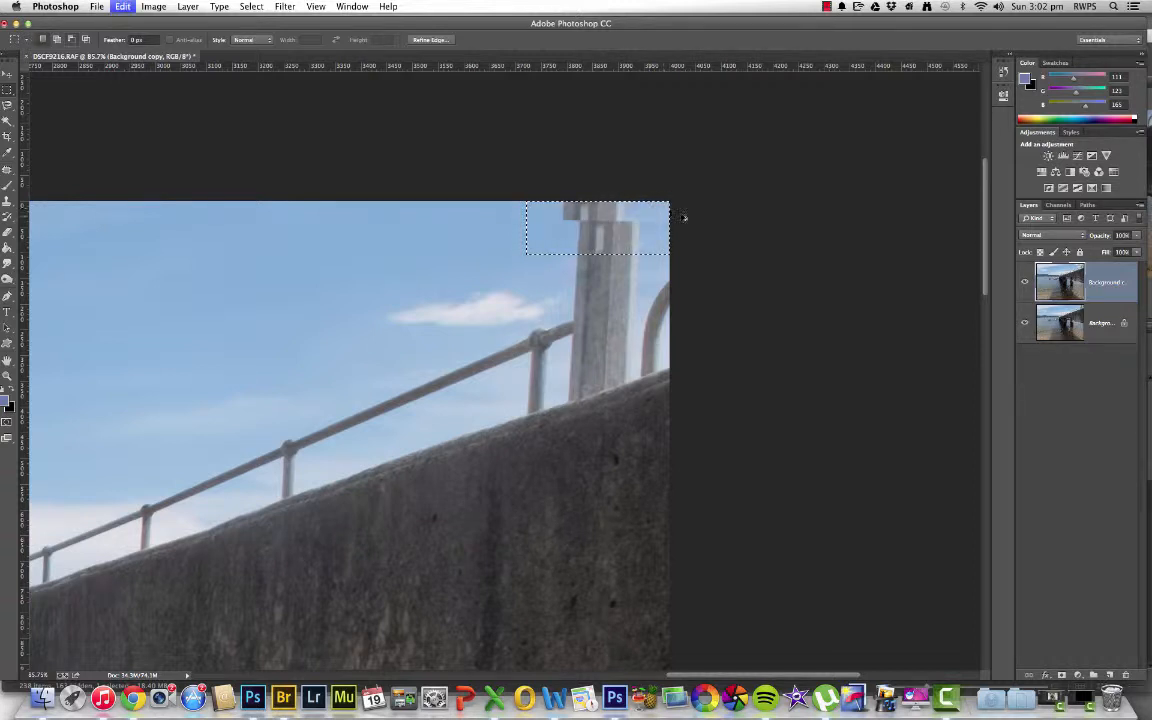
key("alt+super+z")
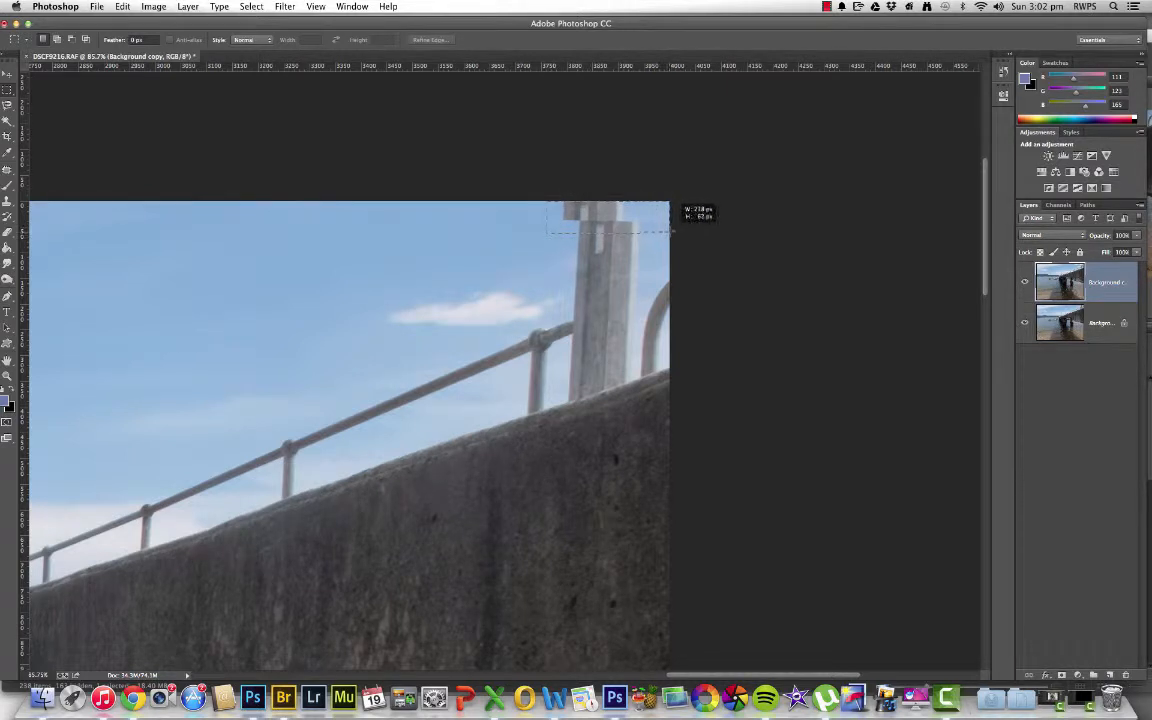
Fill a shallower selection, about 240 by 60 px, around the post top at the photo's upper-right corner with Content-Aware and deselect.
left_click_drag(672, 230, 670, 230)
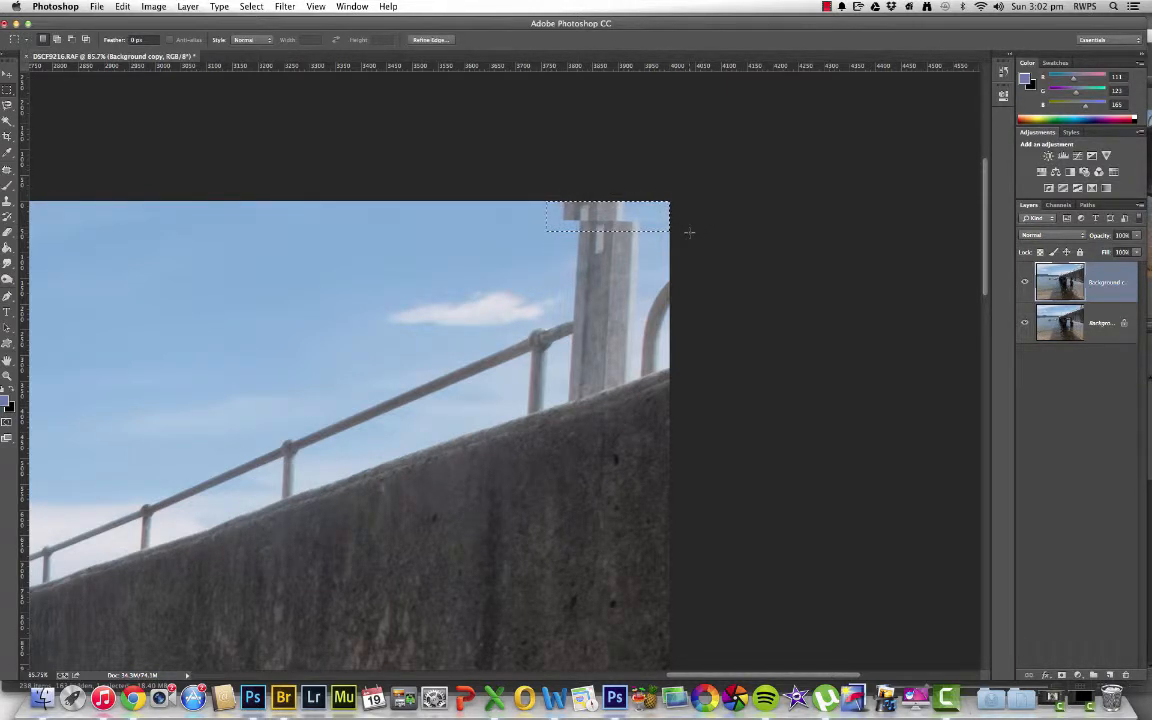
right_click(652, 216)
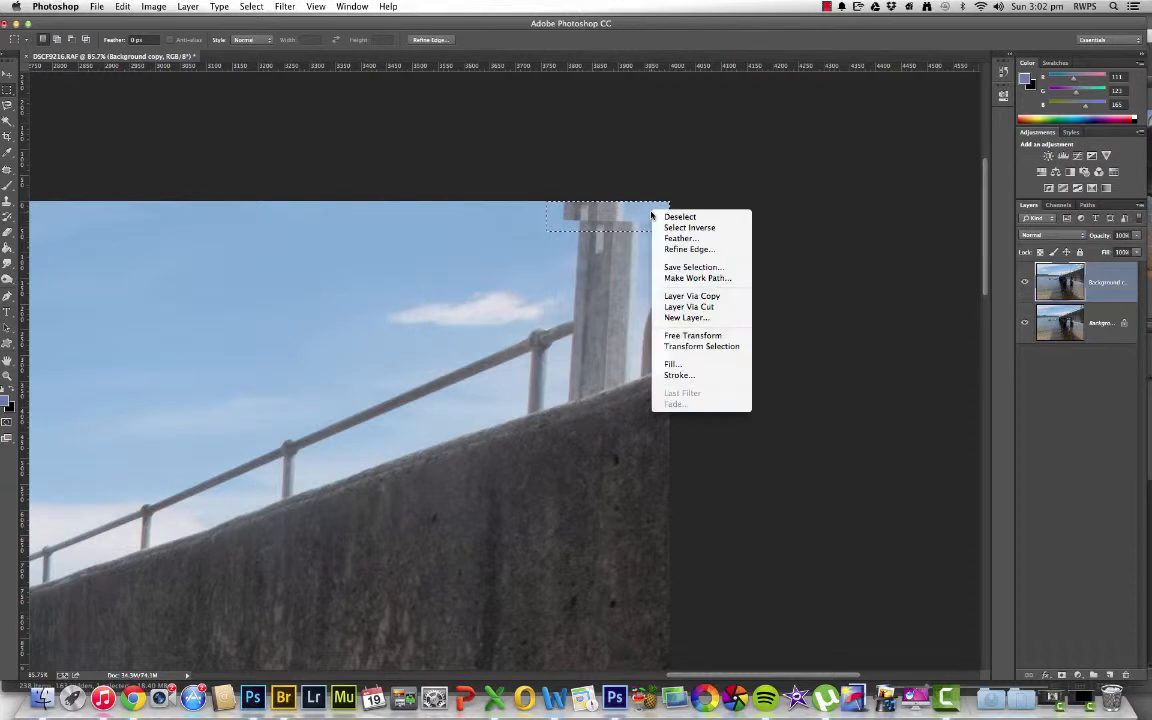
left_click(724, 364)
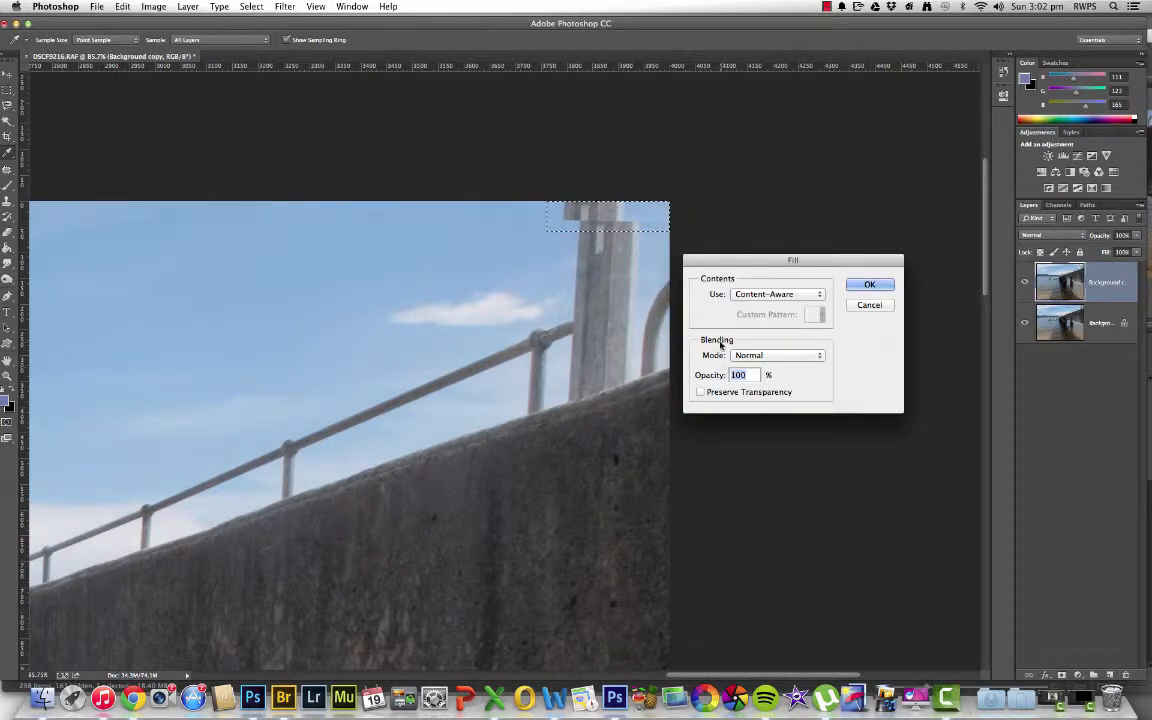
left_click(872, 285)
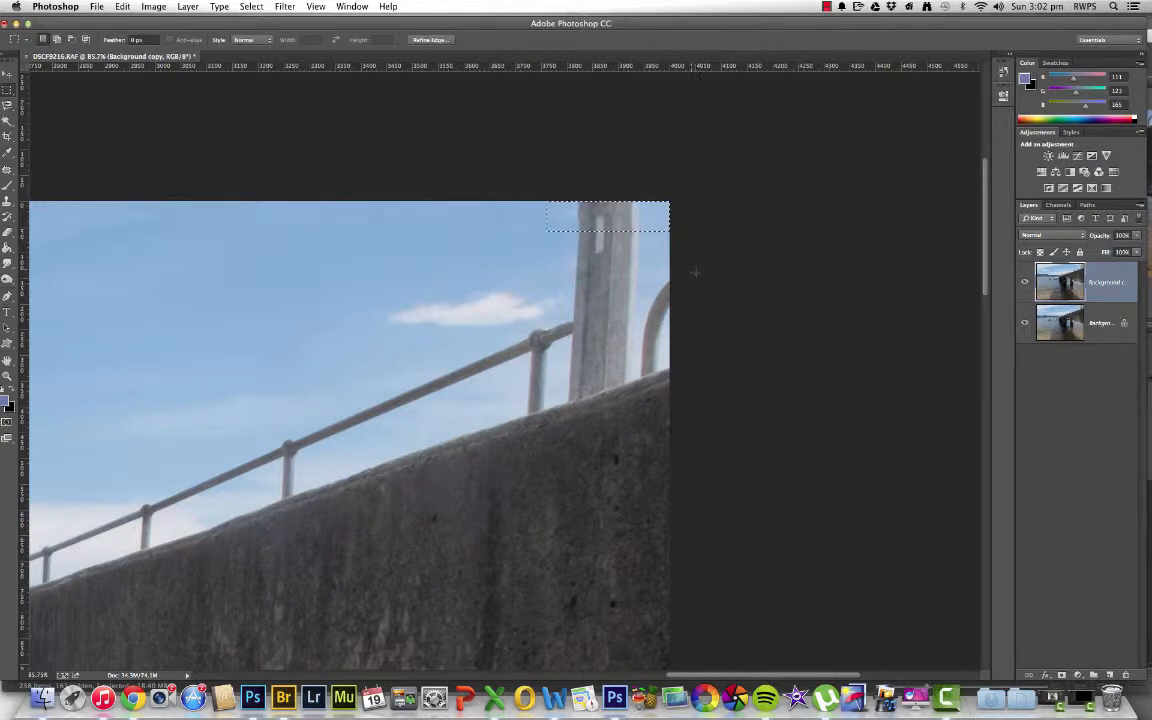
key("super+d")
Fill a narrow vertical selection over the mismatched rock edge in the photo's lower-right corner with Content-Aware at 100% opacity.
scroll(608, 241, "down", 10)
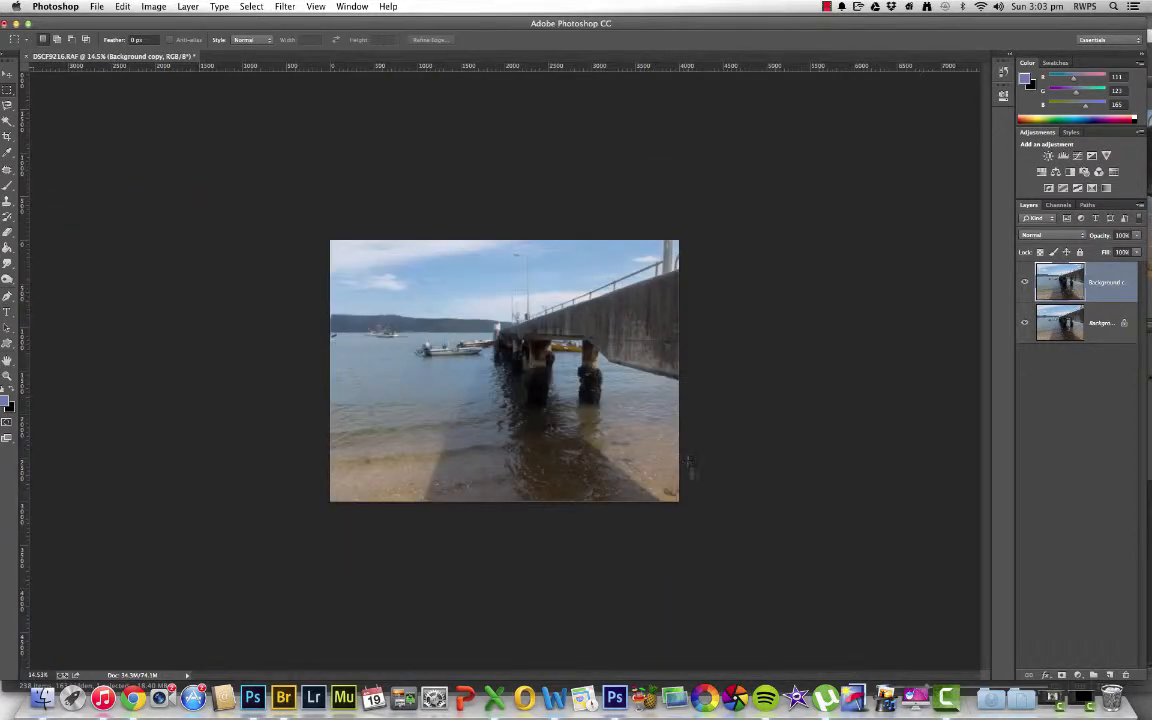
scroll(688, 463, "up", 5)
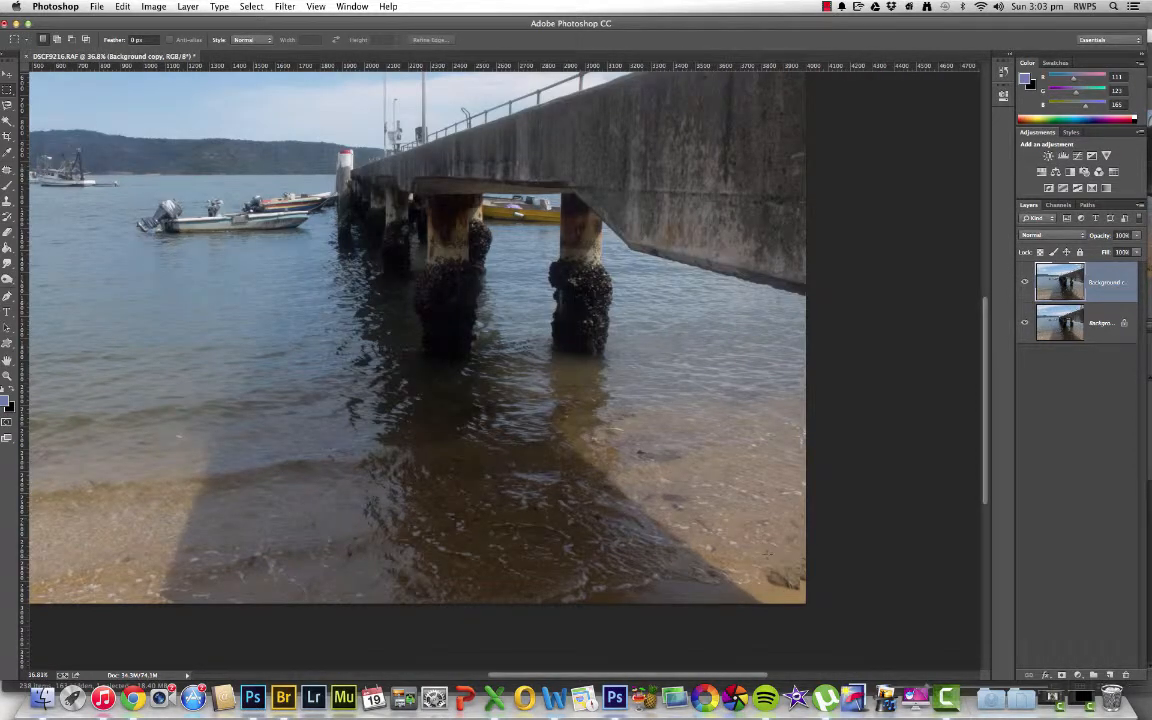
left_click_drag(768, 554, 532, 327)
scroll(535, 329, "up", 2)
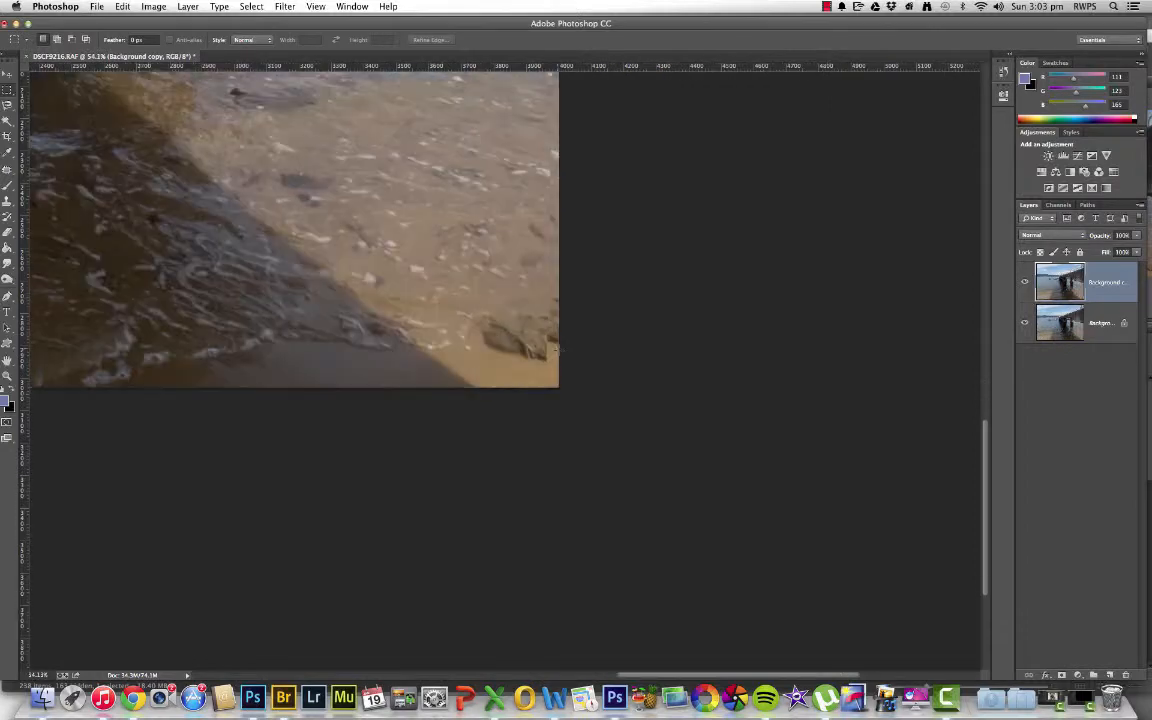
scroll(557, 349, "up", 4)
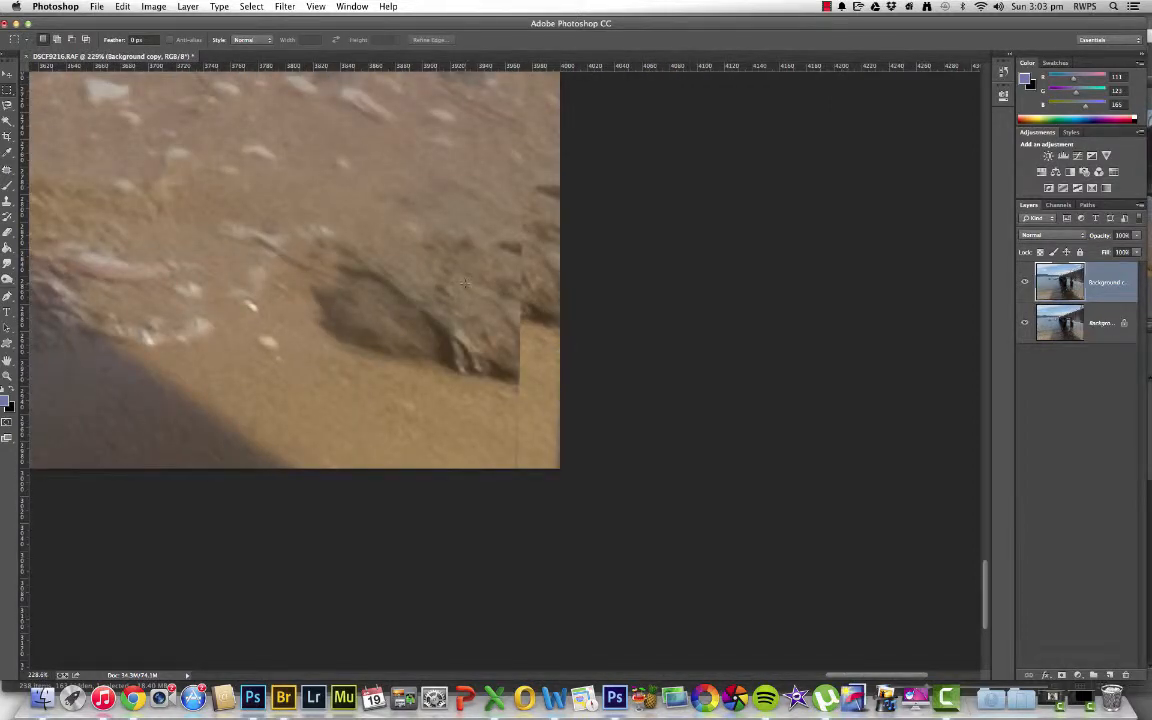
left_click_drag(474, 281, 589, 465)
key("super+d")
left_click_drag(565, 416, 574, 465)
left_click_drag(496, 195, 602, 486)
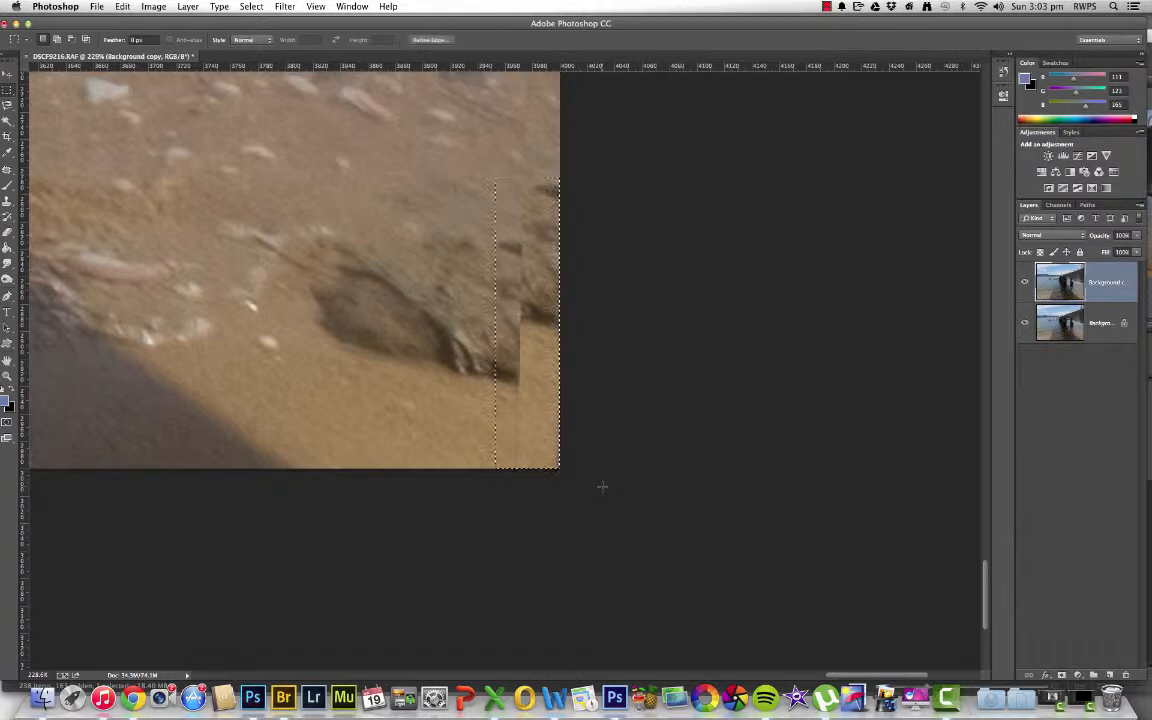
right_click(512, 300)
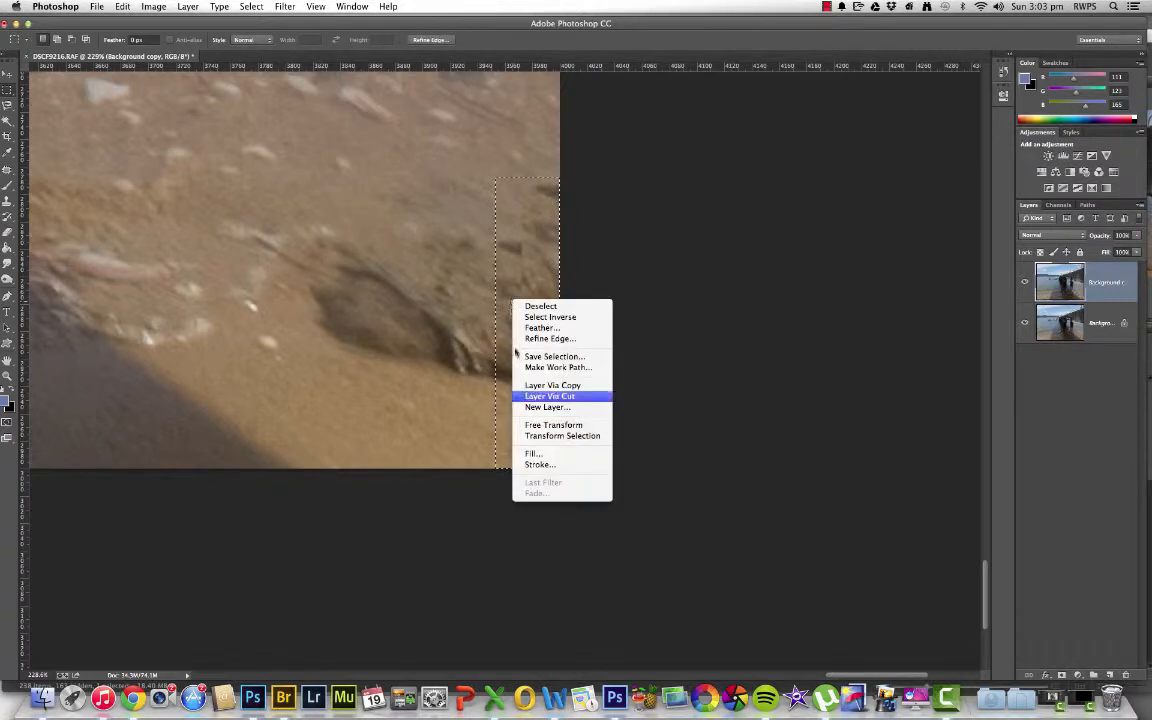
left_click(549, 456)
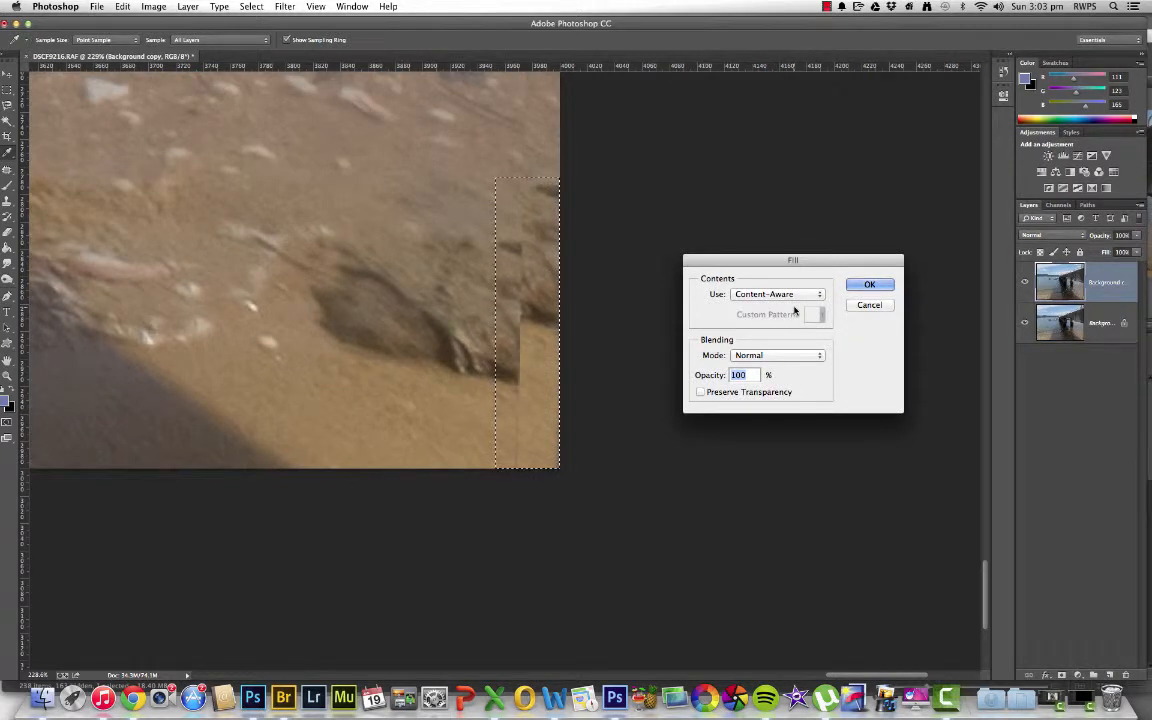
left_click(870, 285)
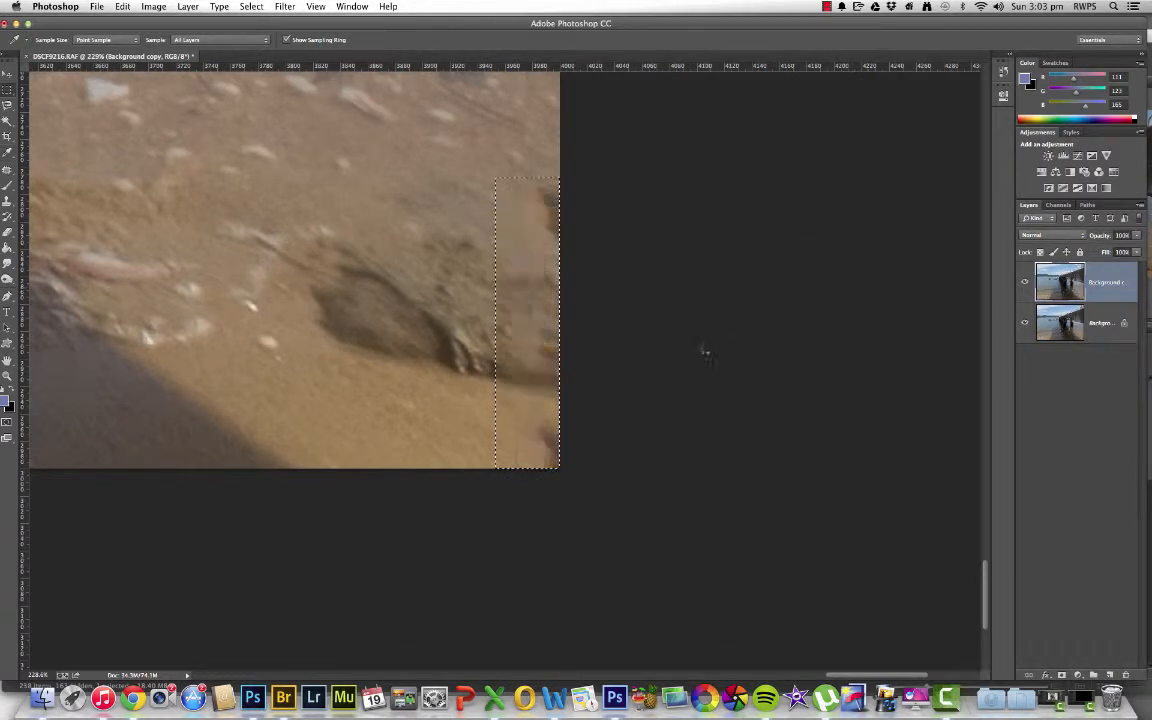
key("m")
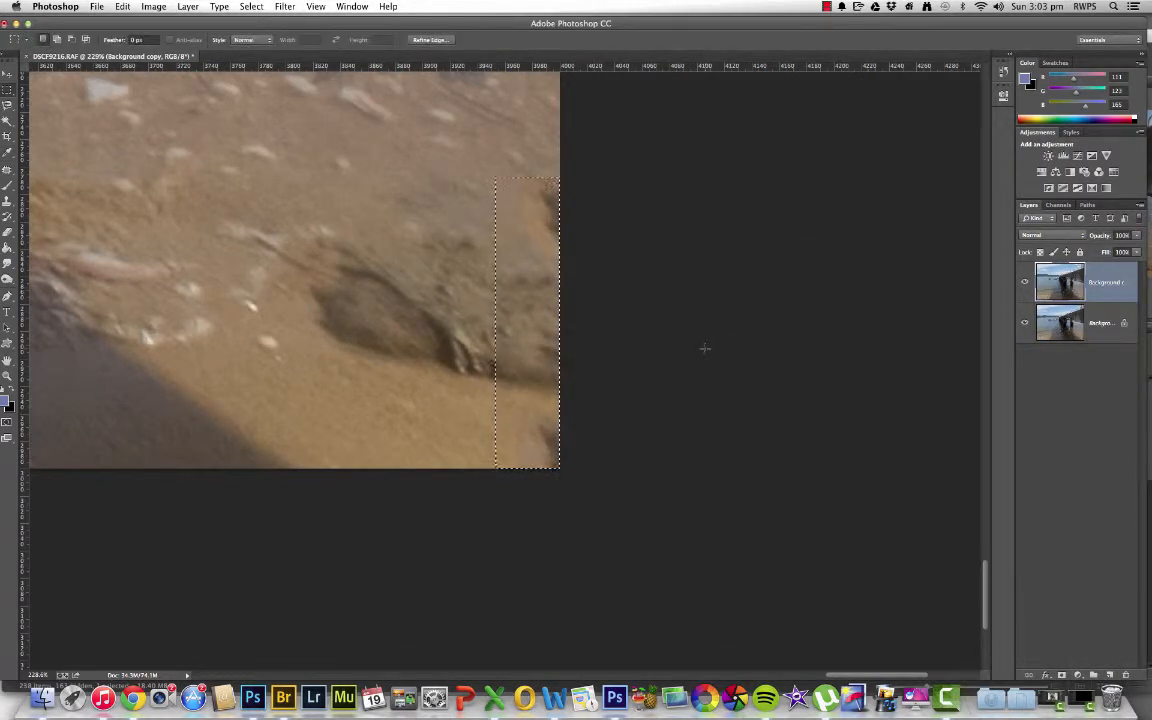
Undo the last Content-Aware fill on the rock edge in the photo's lower-right corner and leave nothing selected.
key("super+d")
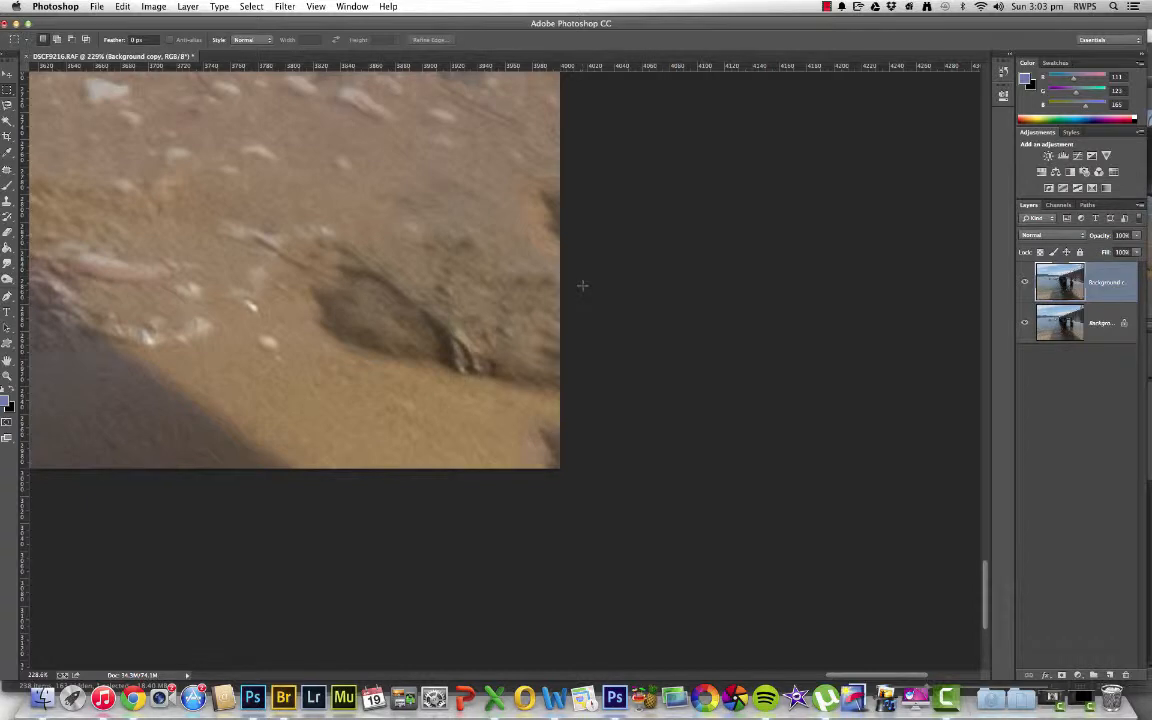
key("super+alt+z")
key("super+alt+z")
key("super+d")
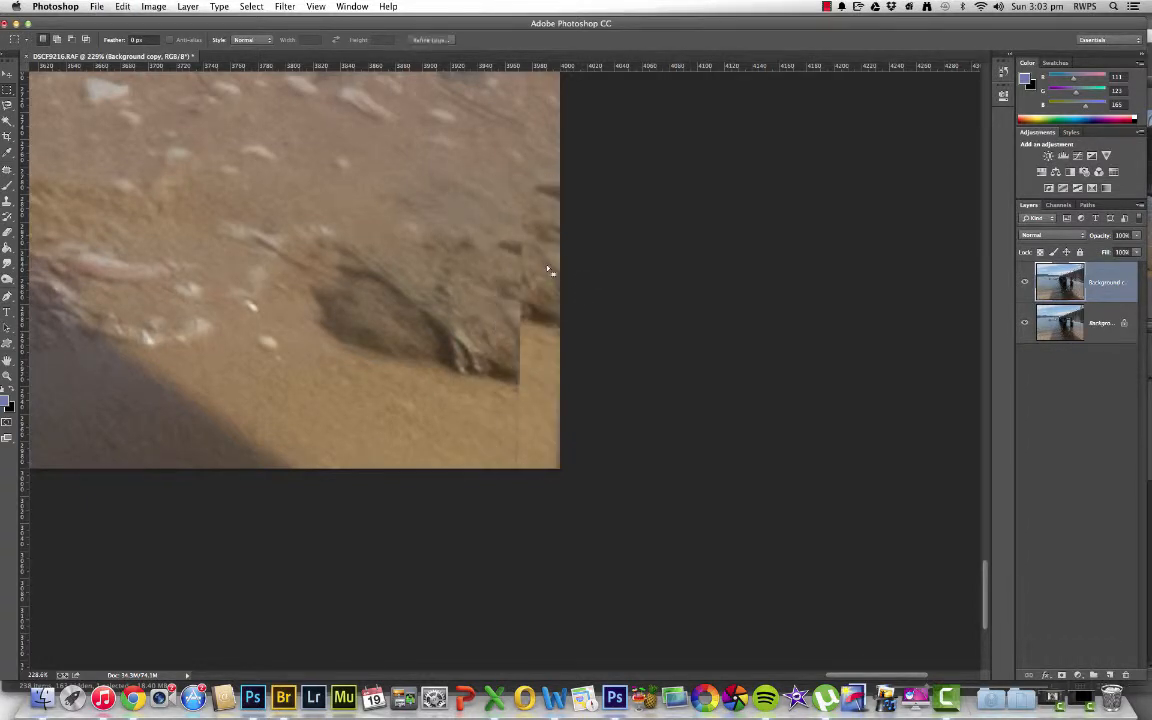
Try a Content-Aware fill on a strip about 32 by 275 px along the right edge at the lower-right corner, then undo it.
left_click_drag(519, 92, 578, 495)
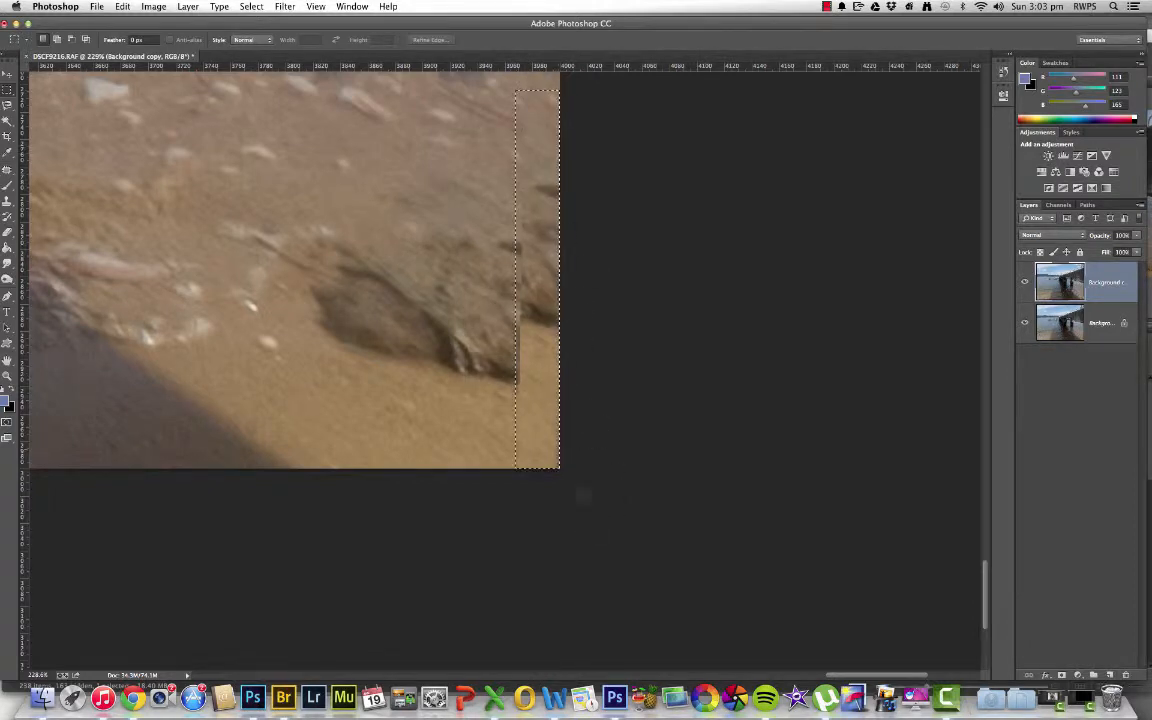
right_click(539, 278)
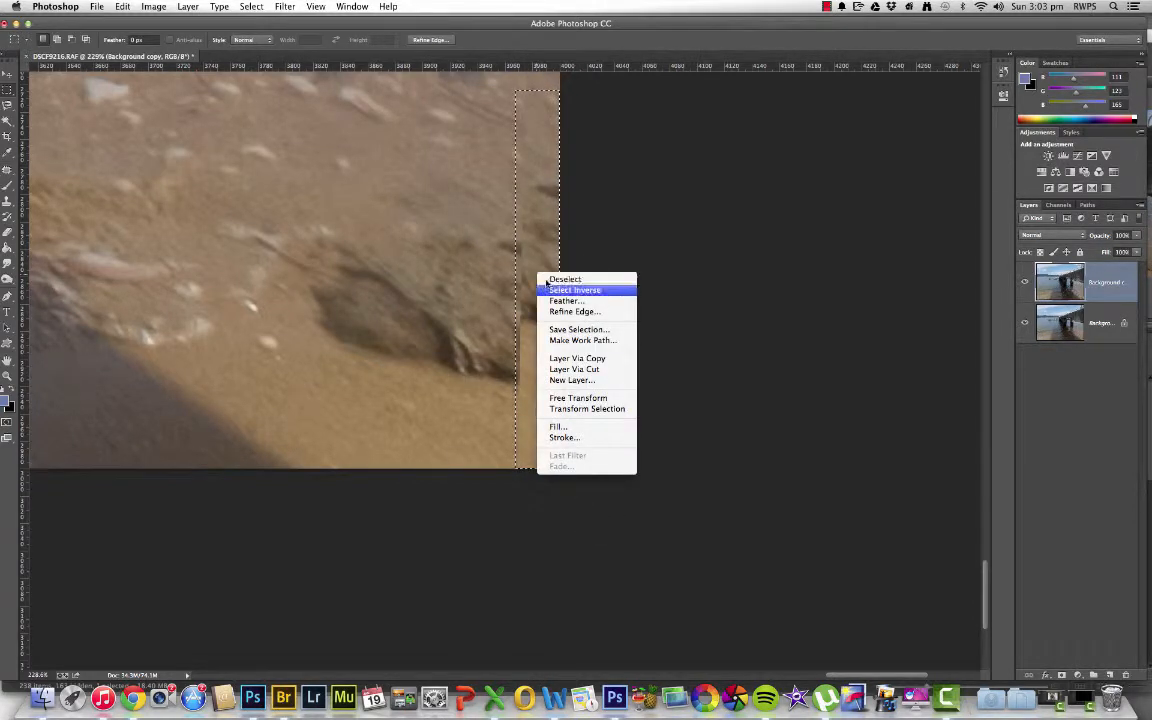
left_click(590, 425)
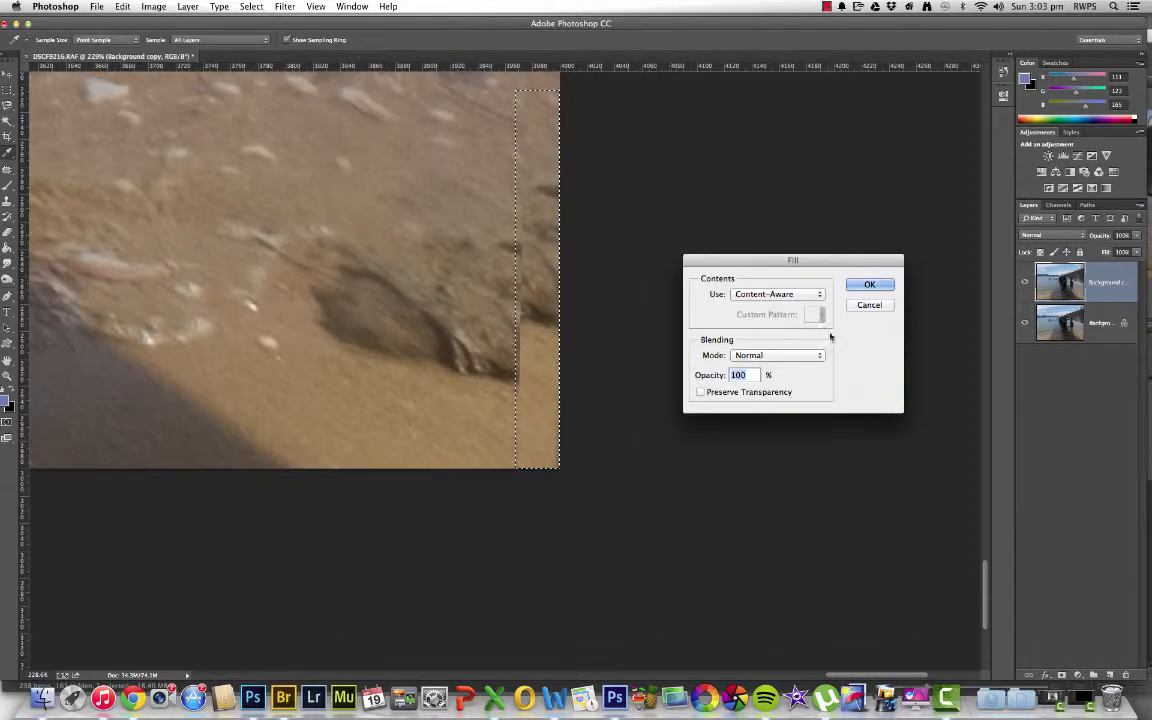
left_click(866, 287)
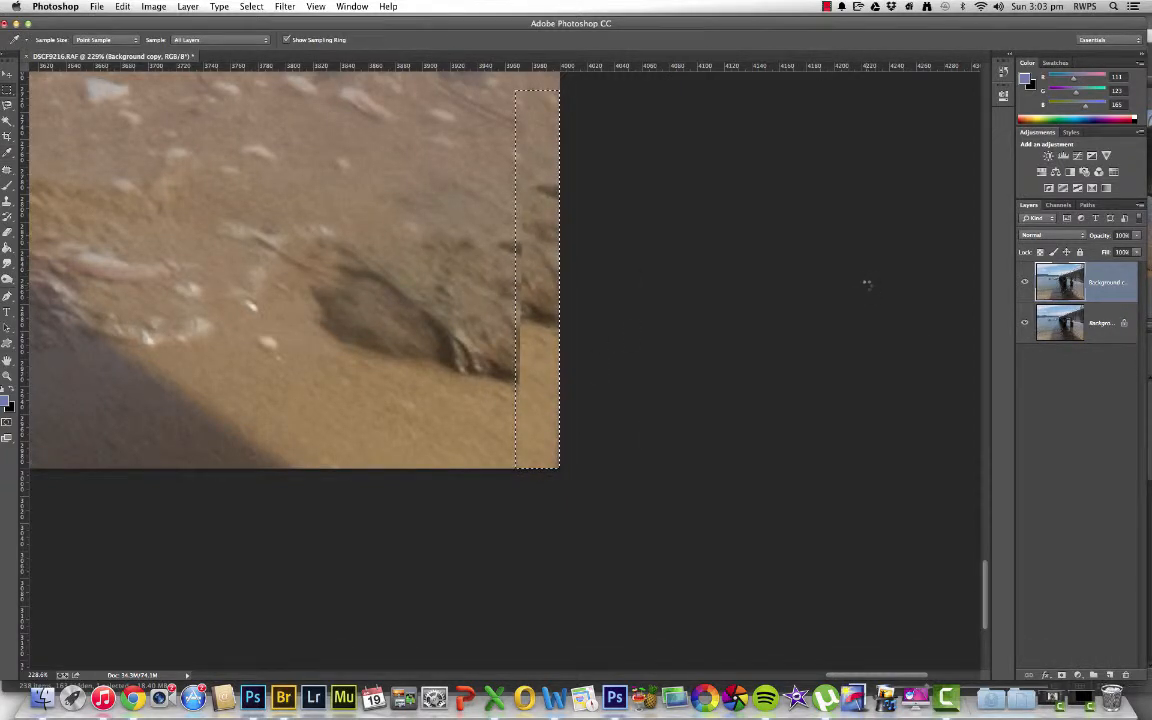
left_click(594, 249)
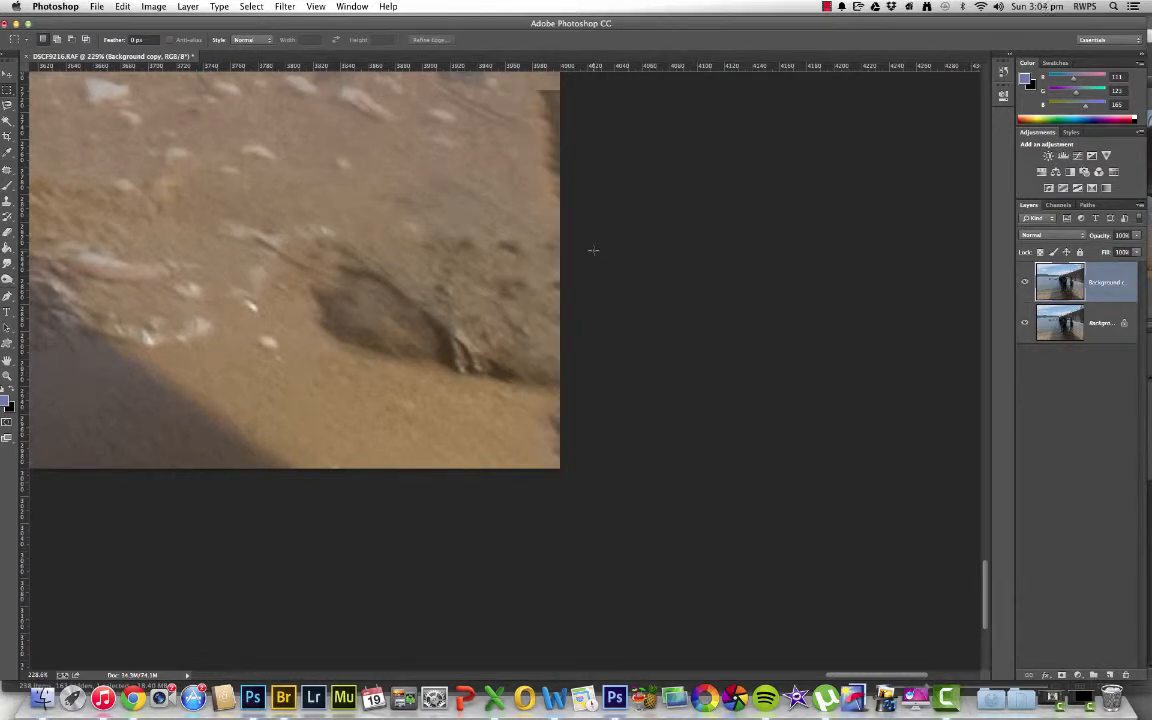
key("super+alt+z")
key("super+alt+z")
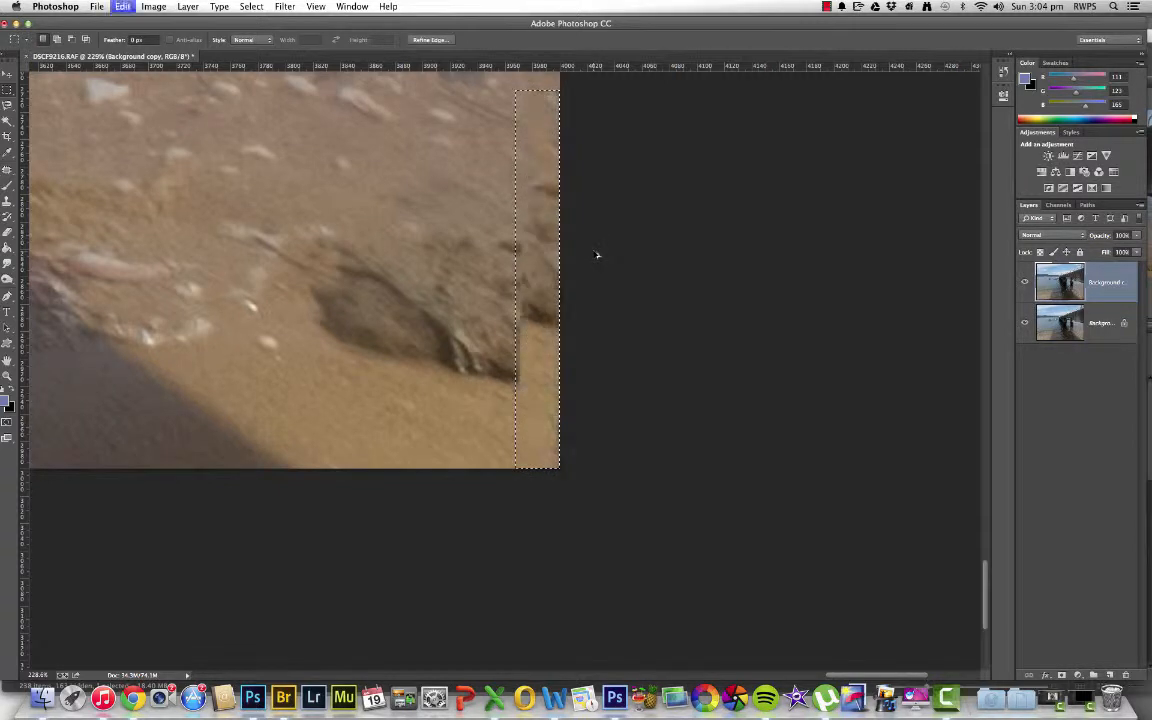
key("super+shift+z")
key("super+shift+z")
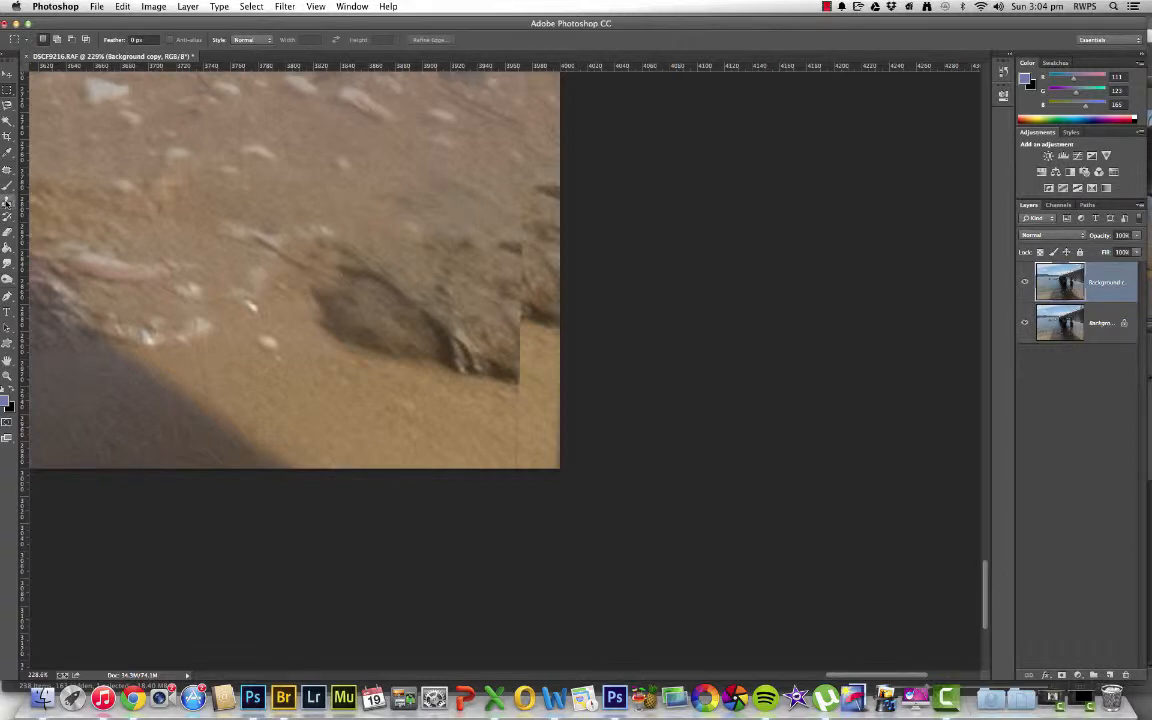
Use the Clone Stamp with a 50 px brush to cover the mismatched rock edge in the lower-right corner with nearby rock and sand texture.
left_click(6, 200)
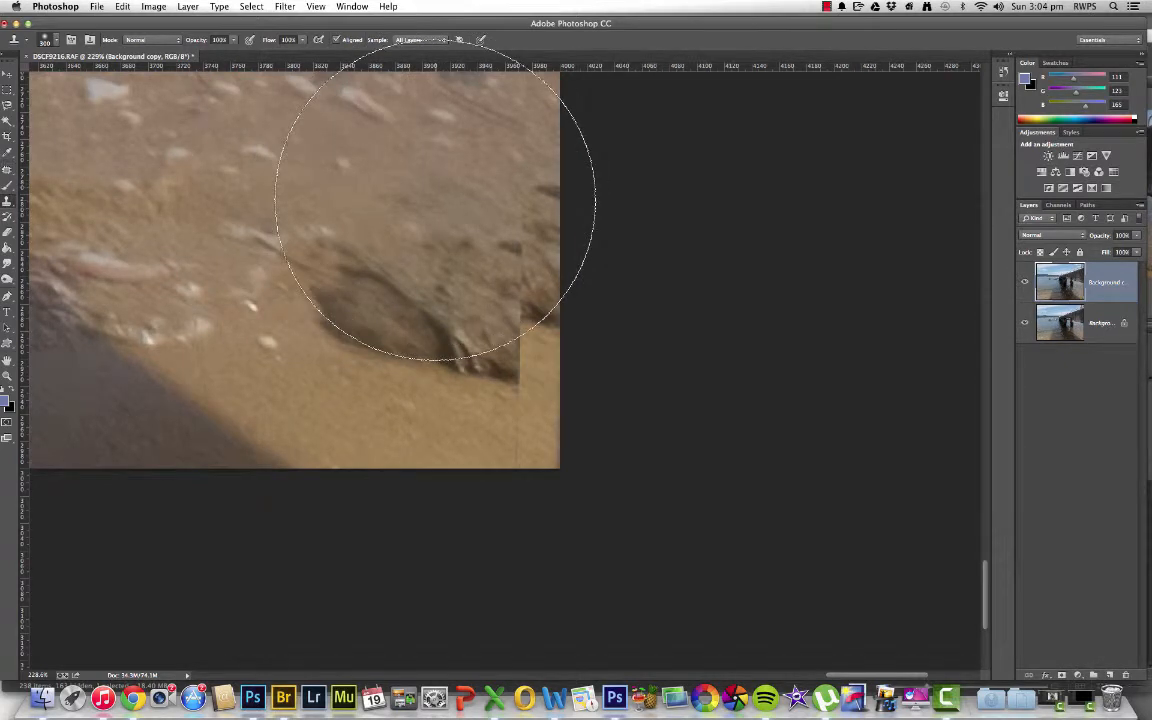
key("bracketleft")
key("bracketleft")
key("bracketleft")
key("bracketleft")
key("bracketleft")
key("bracketleft")
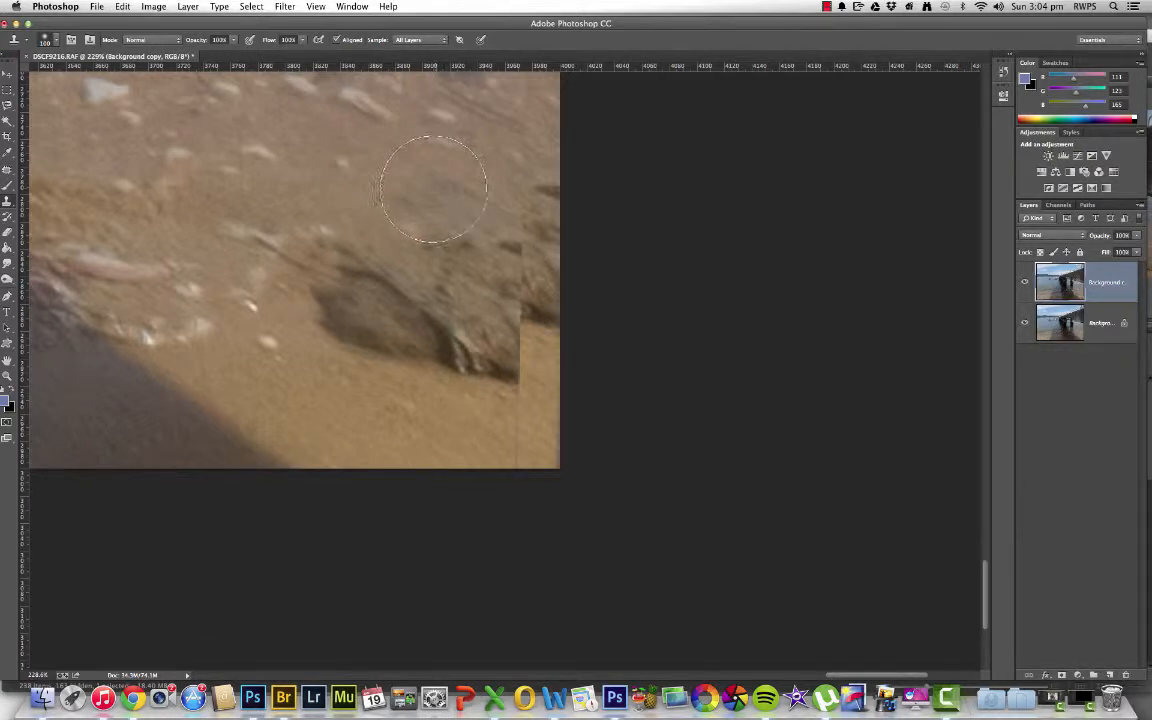
key("bracketleft")
key("bracketleft")
key("bracketleft")
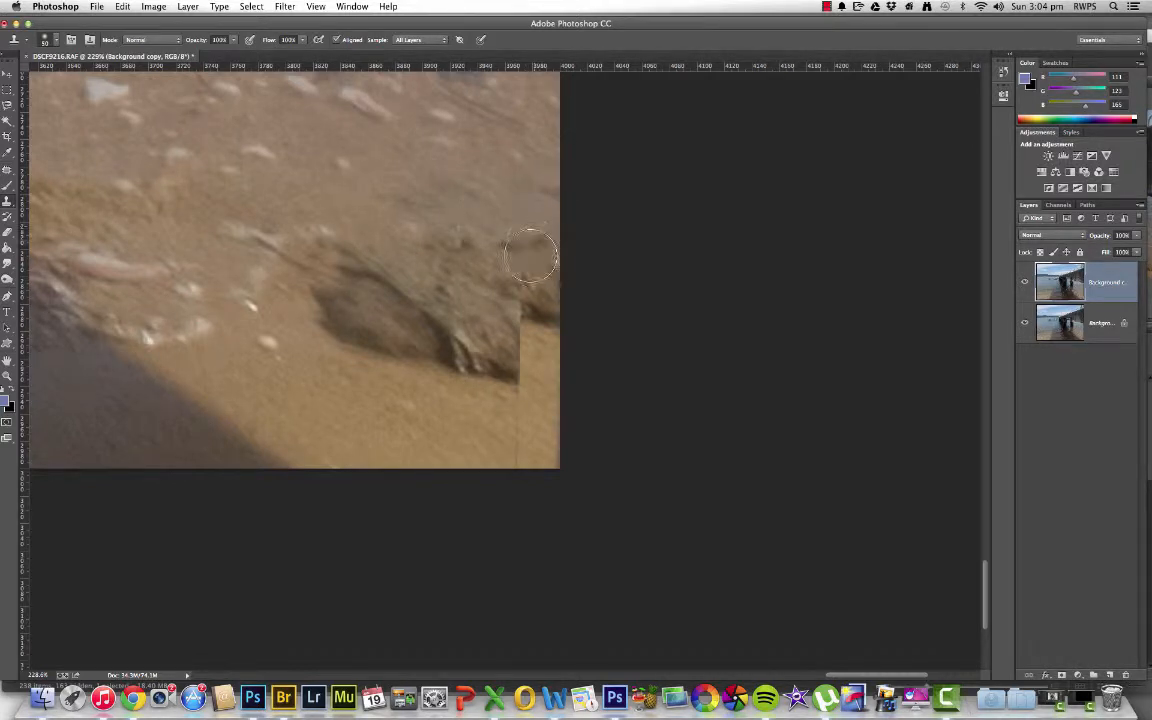
mouse_move(532, 280)
left_mouse_down()
mouse_move(558, 309)
mouse_move(535, 360)
left_mouse_up()
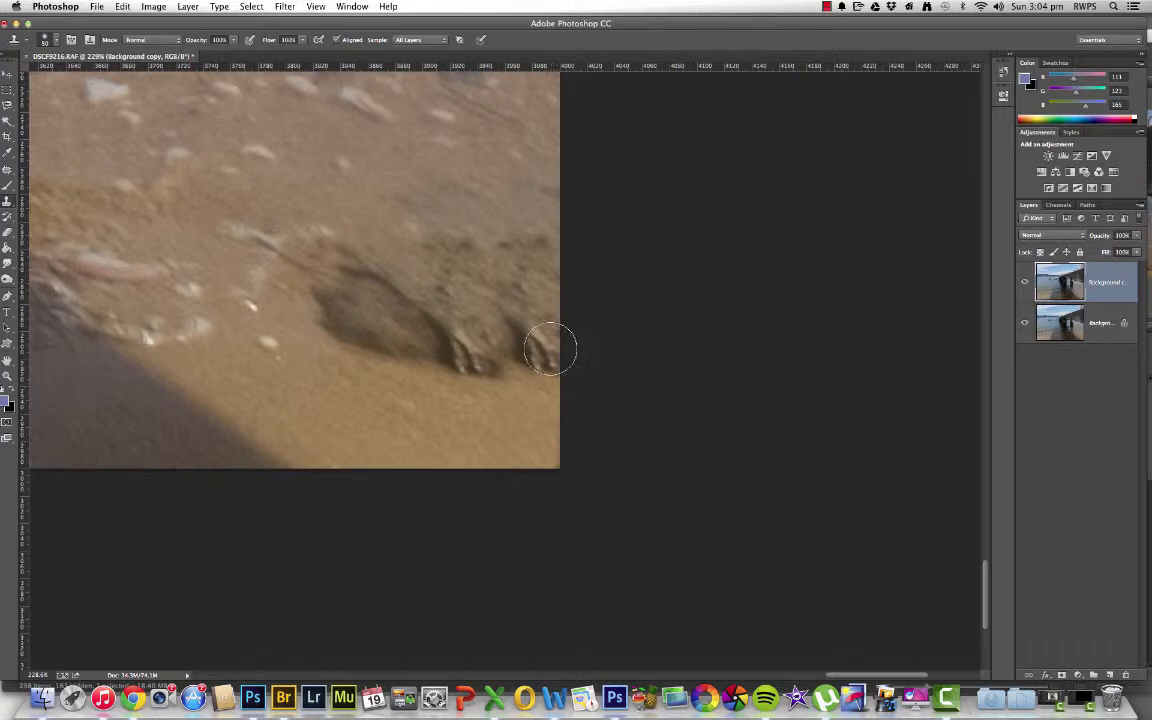
left_click(525, 288, "alt")
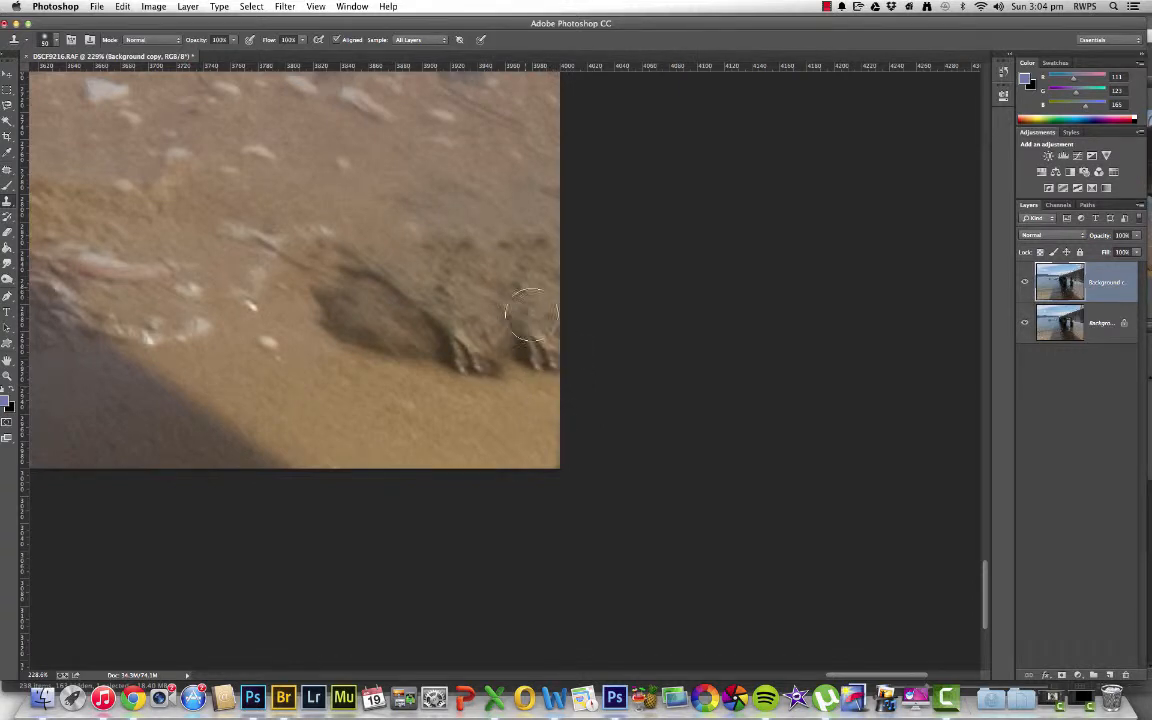
left_click_drag(531, 314, 535, 352)
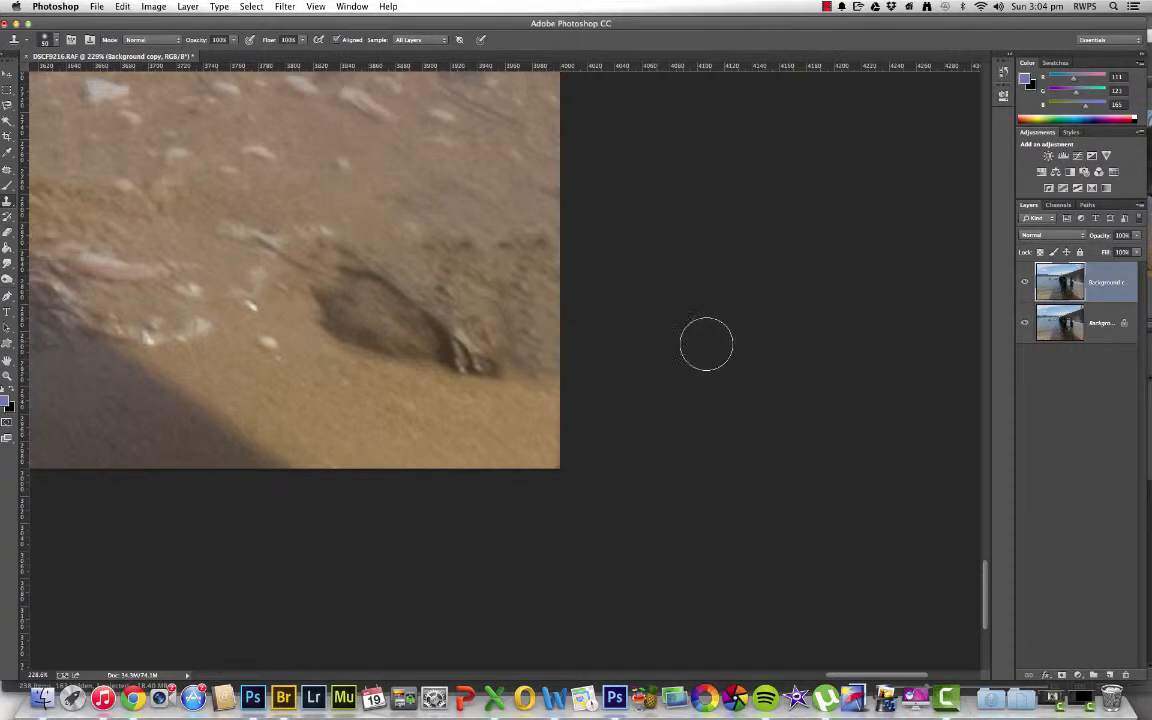
Clone adjacent sky and hillside down the photo's upper-left edge with the Clone Stamp to cover the mismatched vertical strip.
scroll(395, 338, "down", 5)
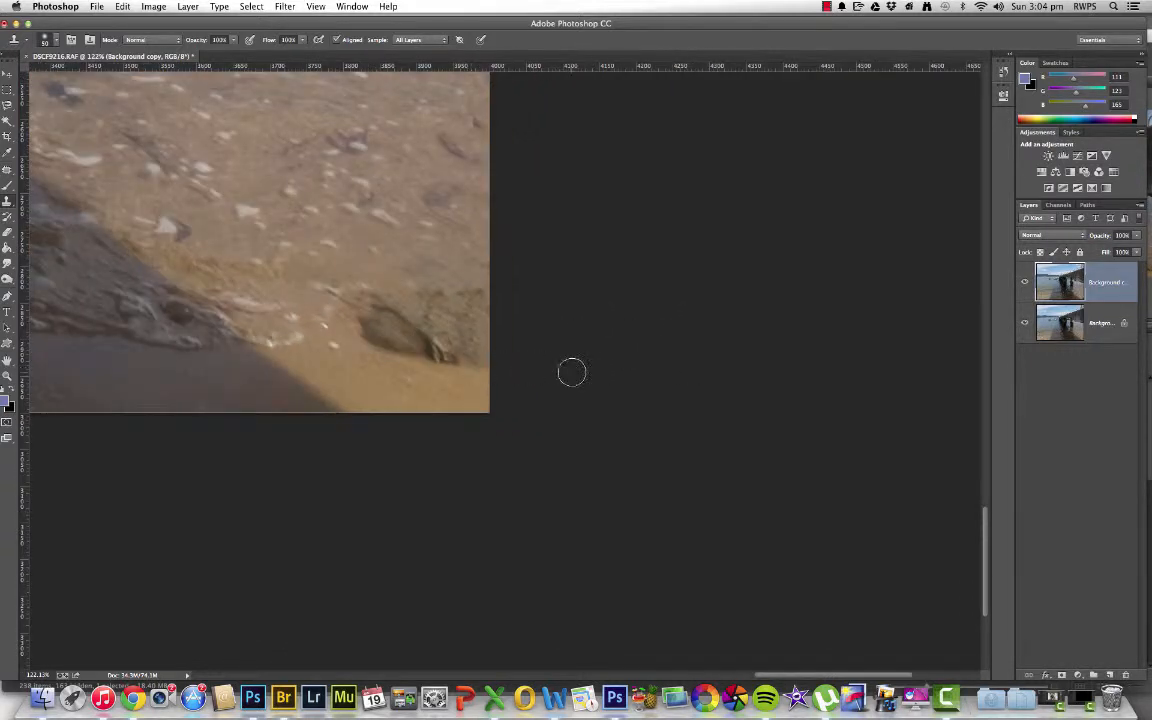
scroll(503, 340, "left", 10)
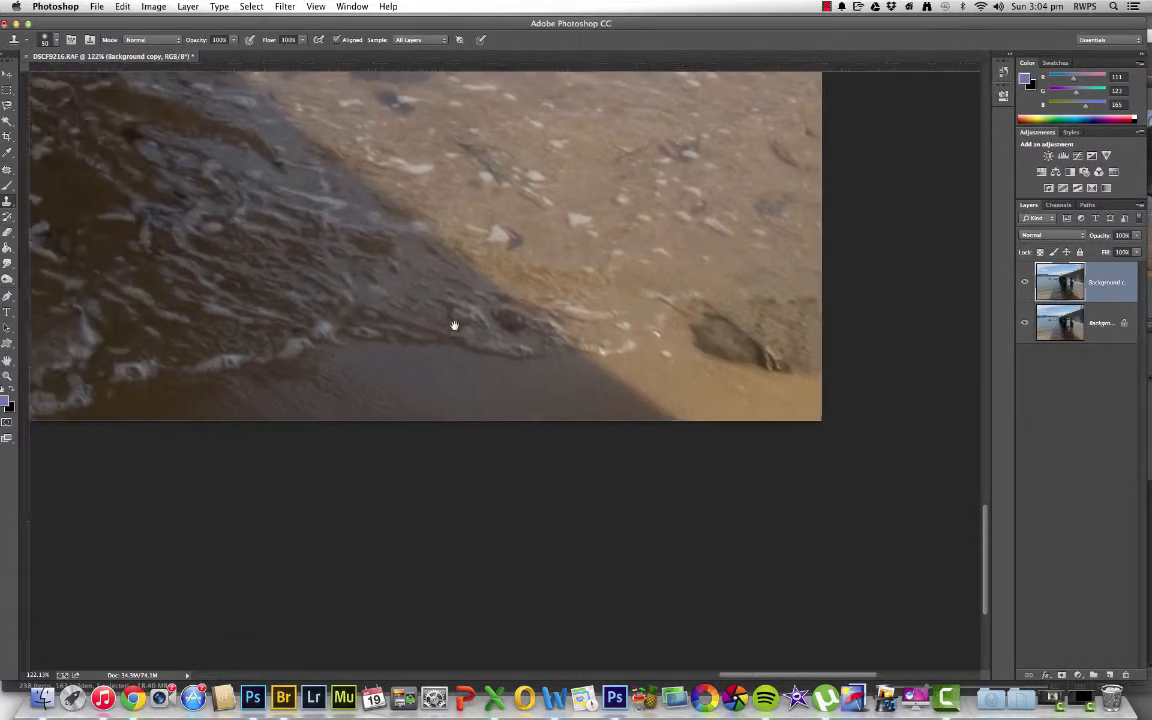
scroll(450, 311, "left", 5)
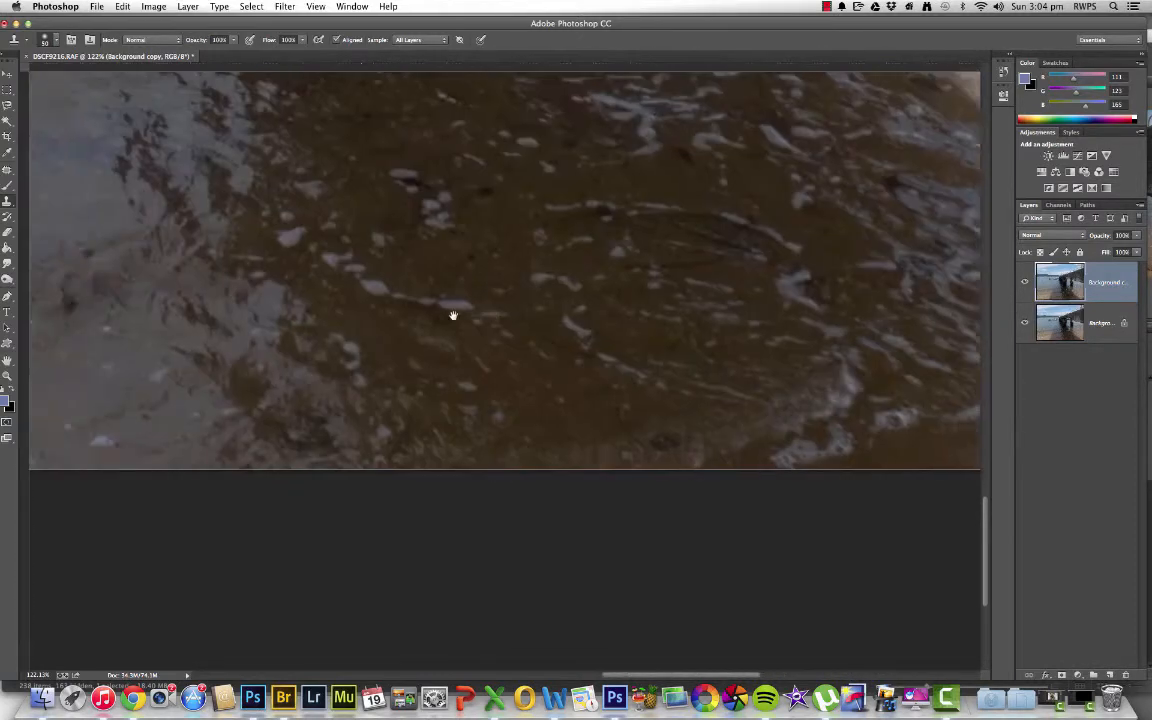
scroll(361, 316, "left", 8)
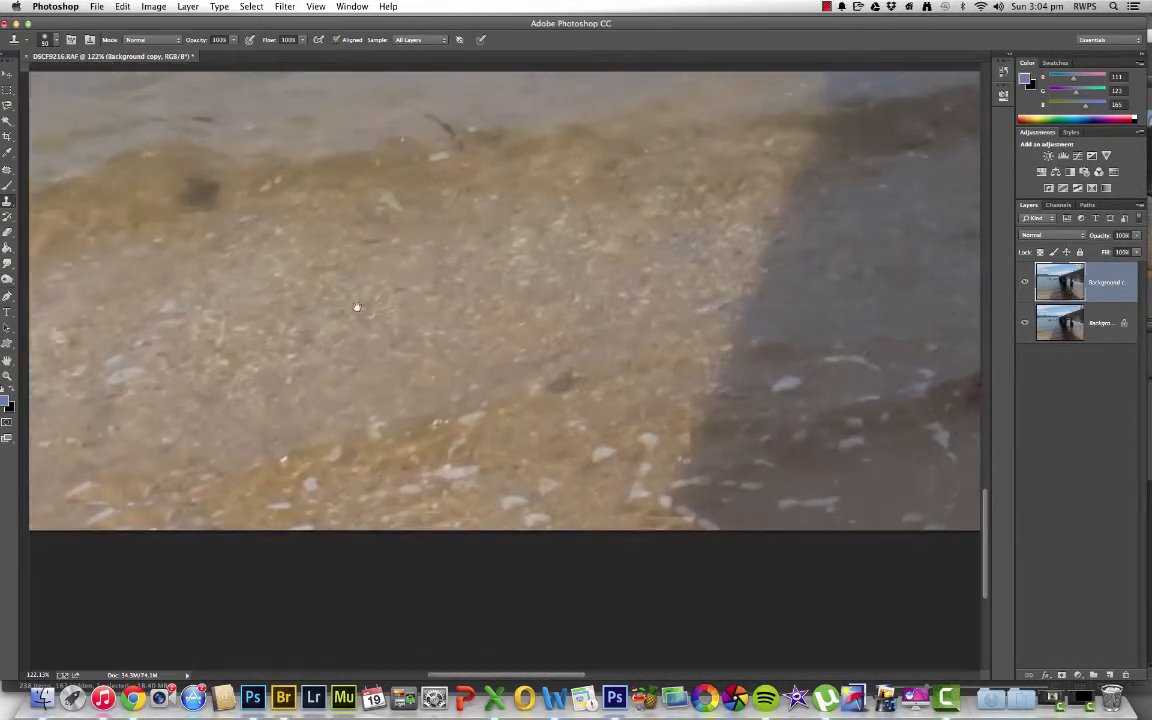
left_click_drag(356, 306, 675, 299)
left_click_drag(586, 261, 592, 505)
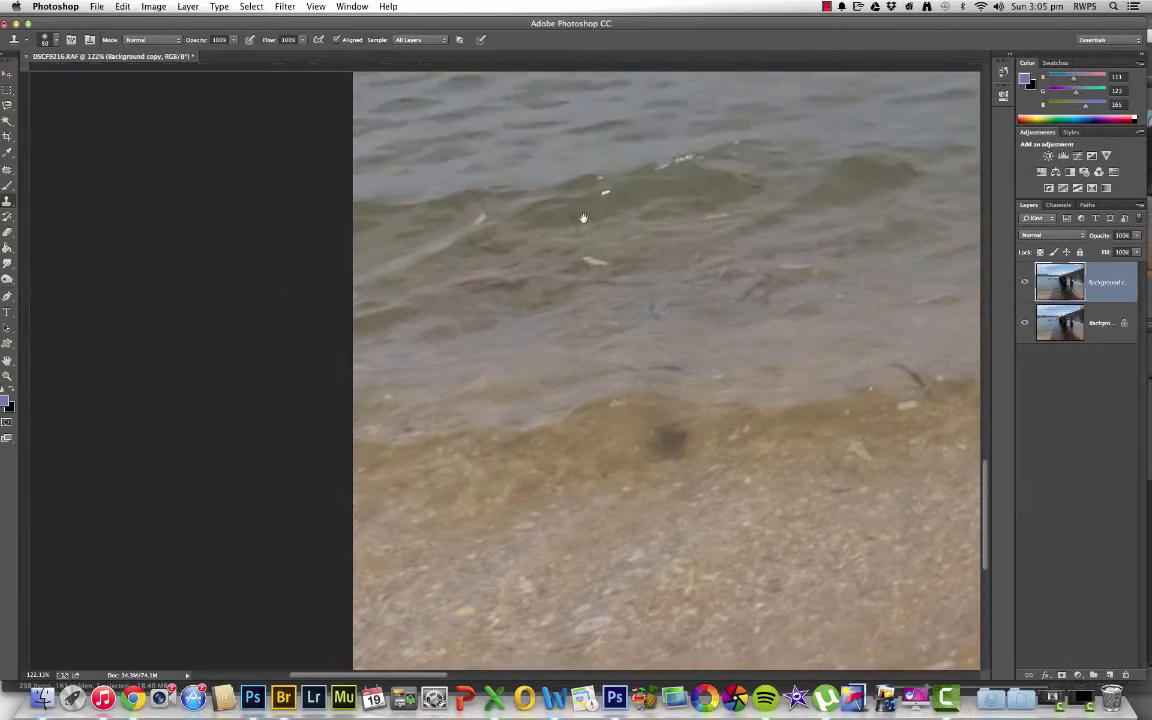
left_click_drag(566, 239, 577, 540)
left_click_drag(562, 250, 568, 466)
left_click_drag(571, 337, 565, 510)
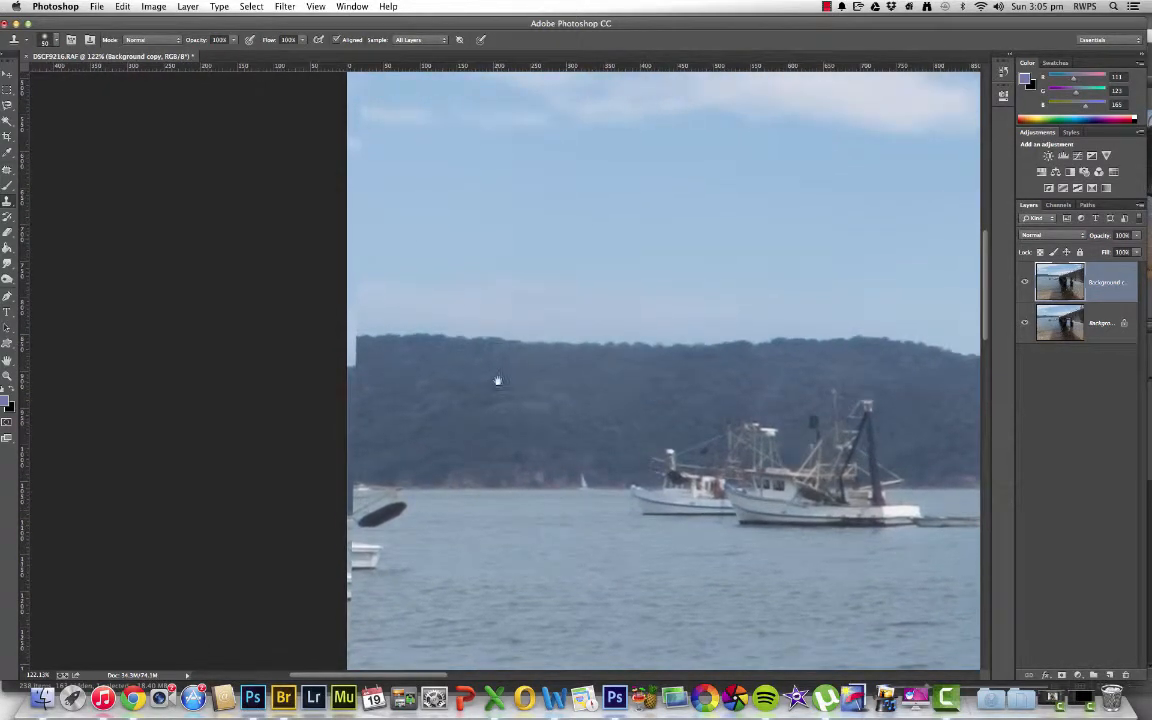
left_click_drag(497, 380, 508, 466)
left_click_drag(473, 345, 472, 475)
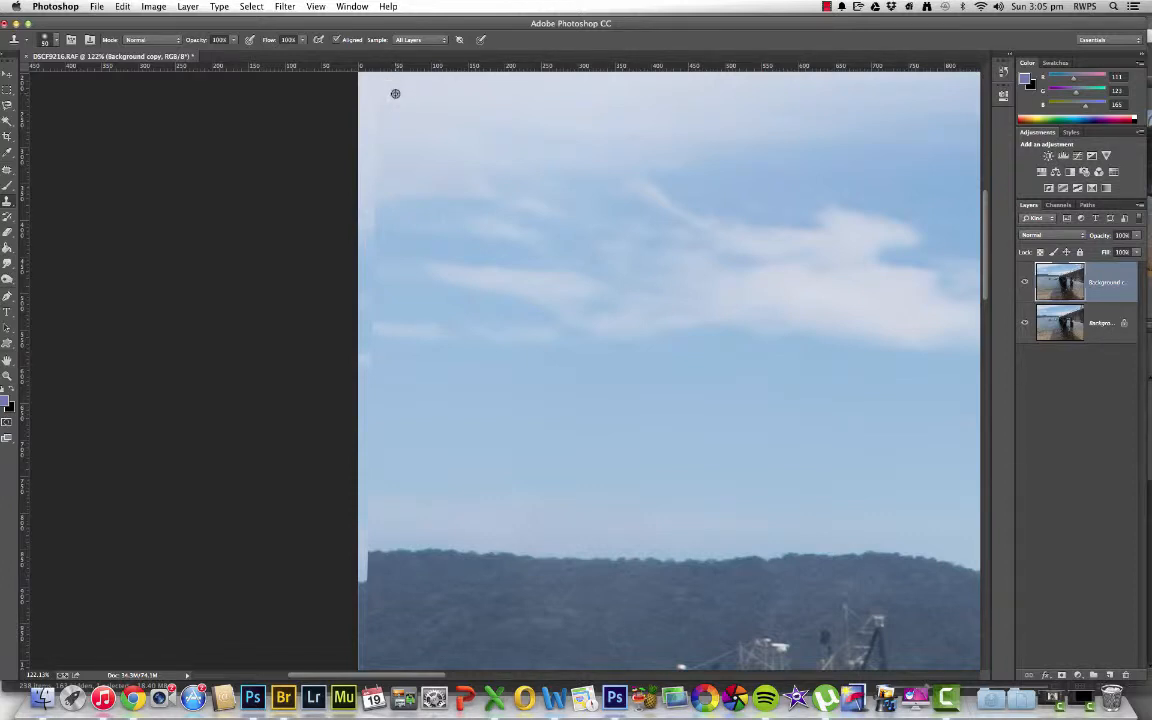
left_click(395, 93, "alt")
left_click_drag(371, 91, 368, 596)
scroll(440, 370, "down", 5)
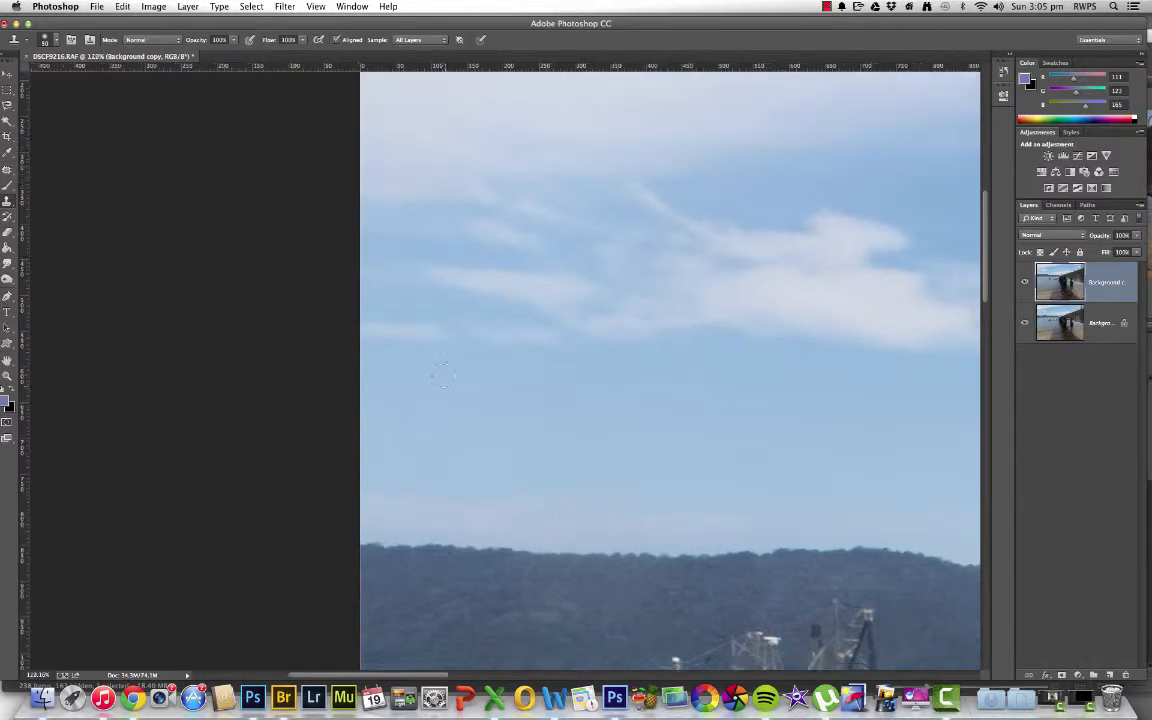
scroll(428, 353, "down", 3)
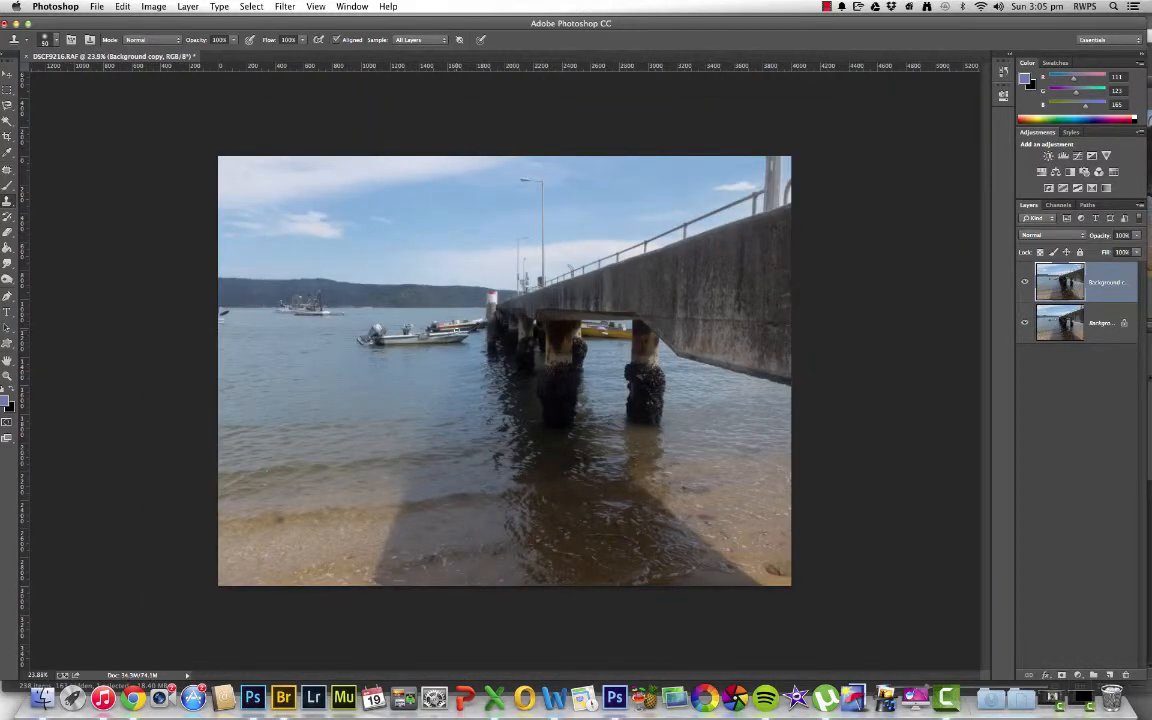
scroll(504, 370, "up", 1)
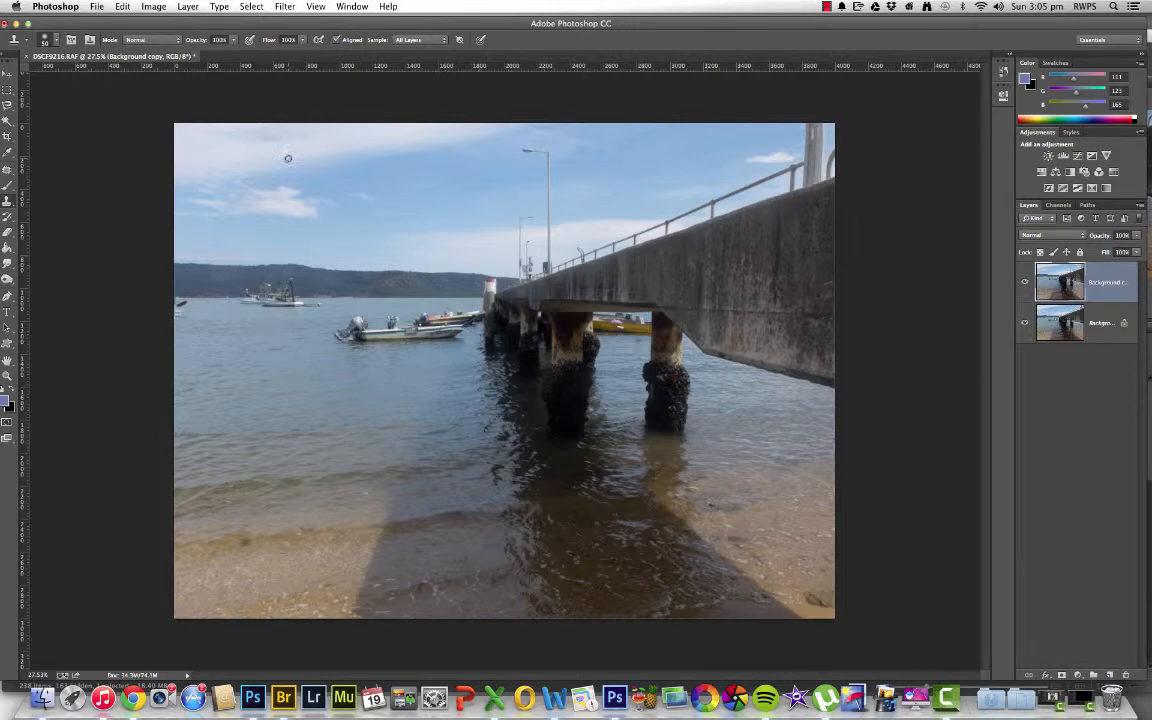
left_click(826, 7)
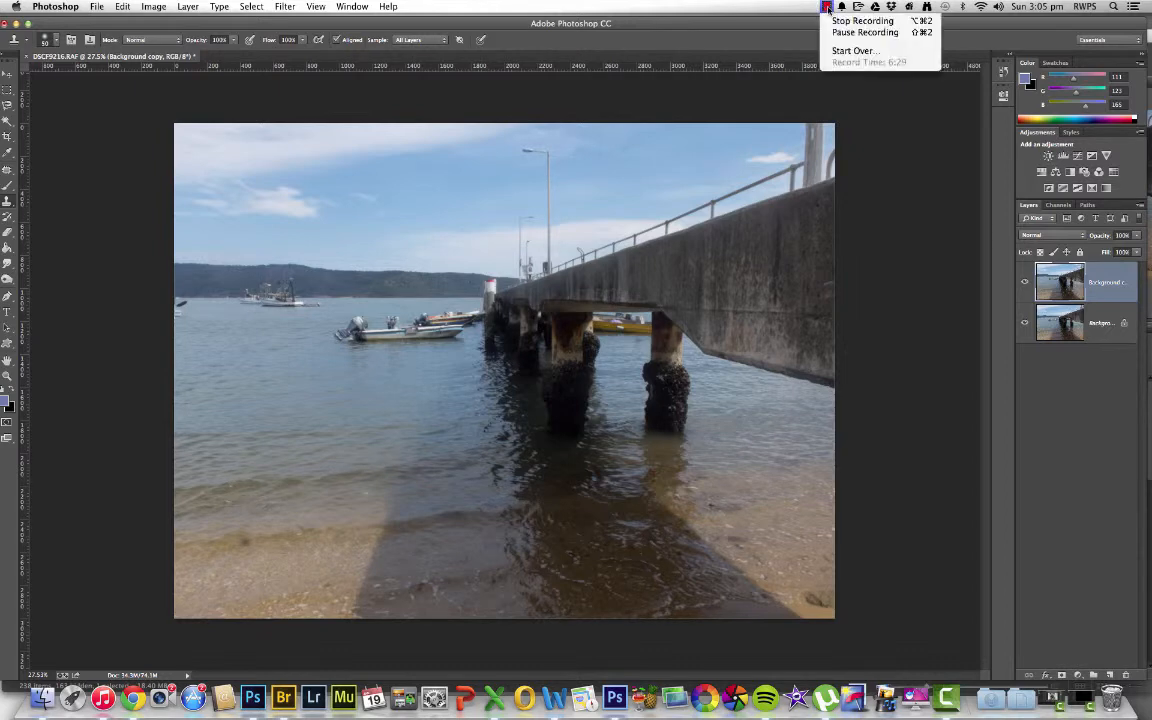